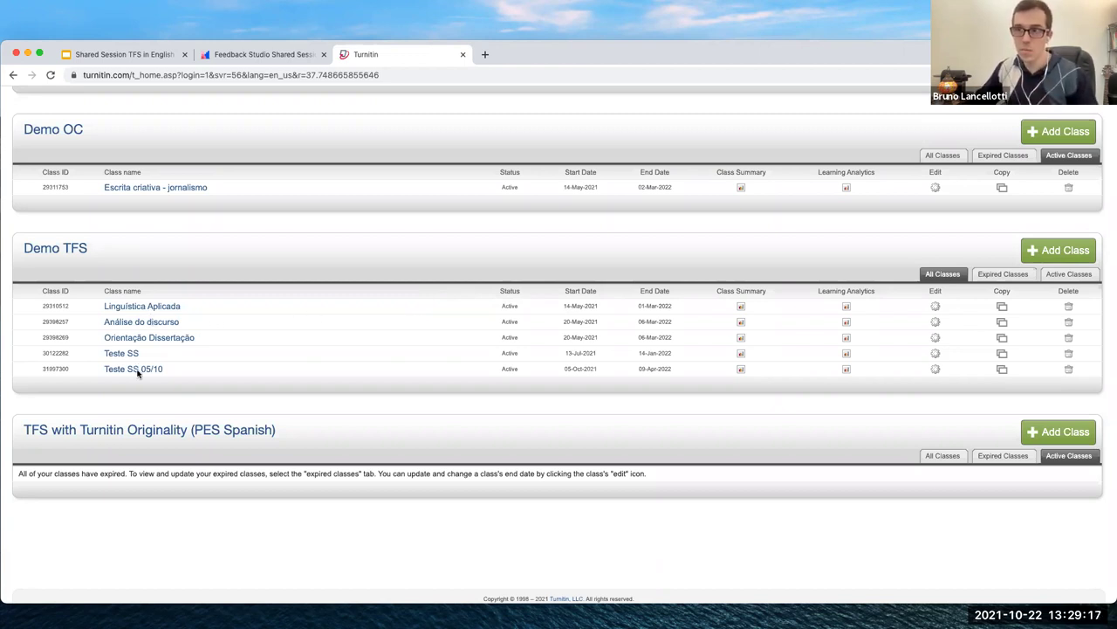
Open the Linguística Aplicada class to view Trabalho de conclusão with 7/7 submissions
left_click(135, 309)
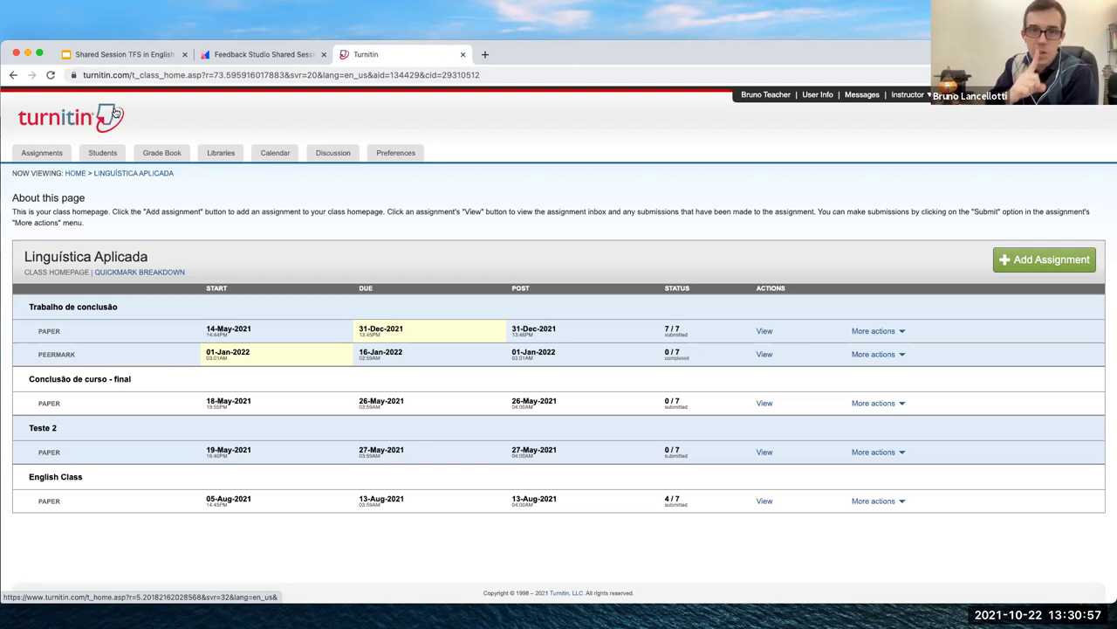
left_click(485, 55)
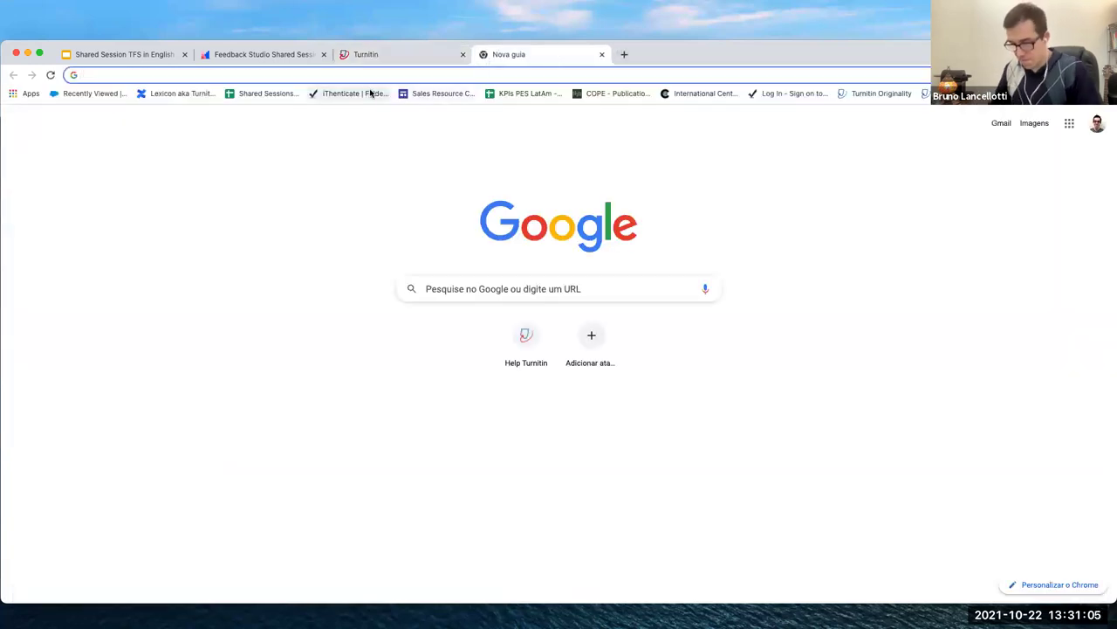
Go to the moodle39 Moodle site using the 'moo' address-bar suggestion
type("moo")
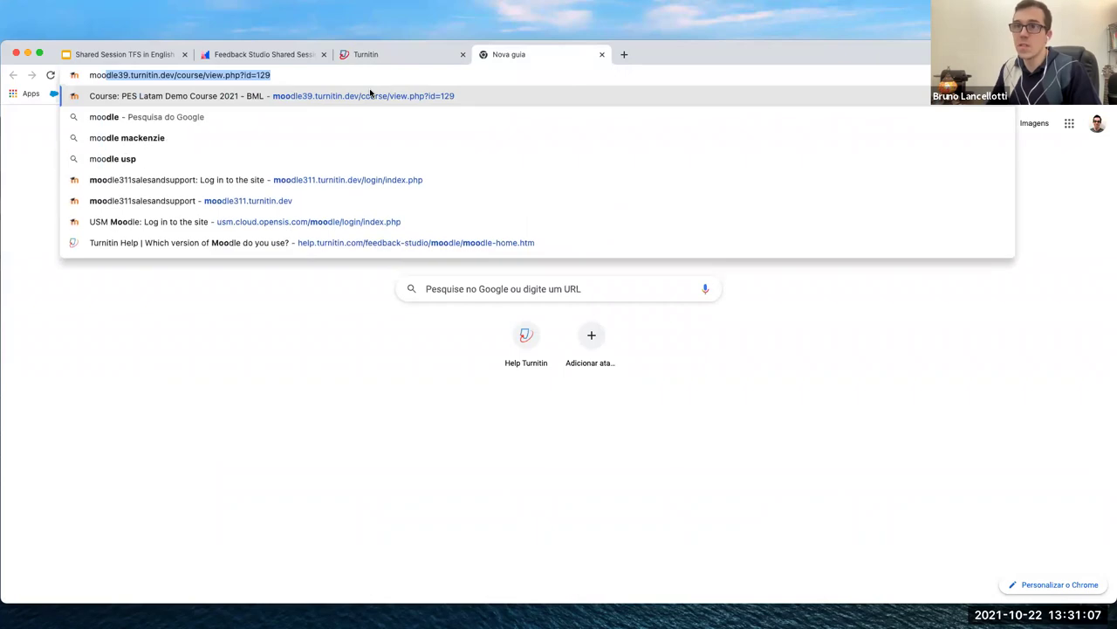
key("Down")
key("Down")
key("Down")
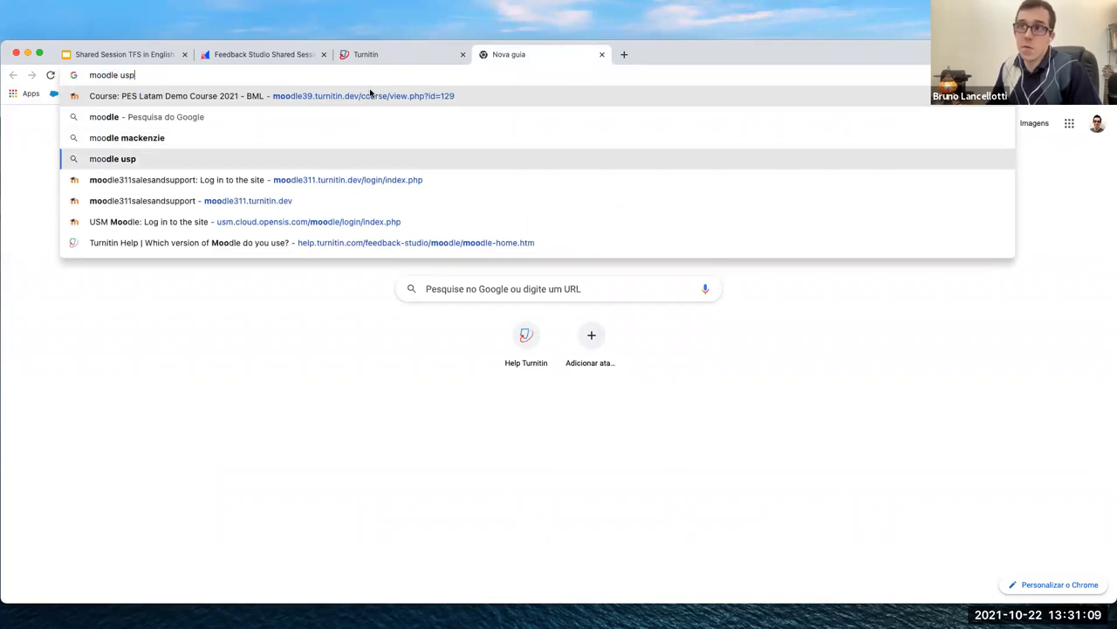
key("Up")
key("Up")
key("Up")
key("Up")
key("Down")
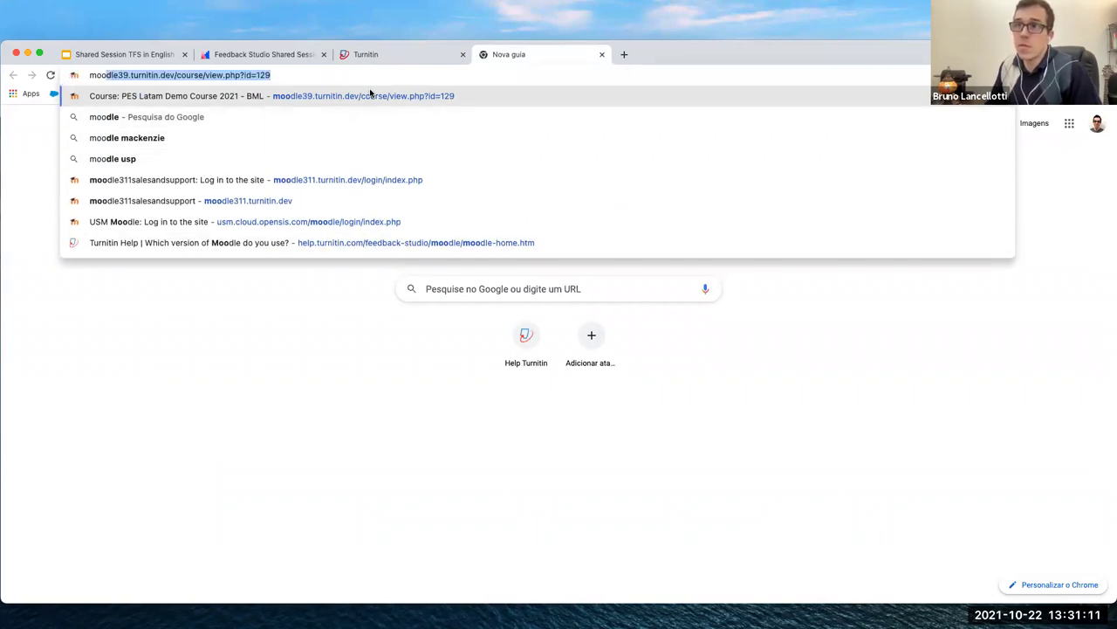
key("Return")
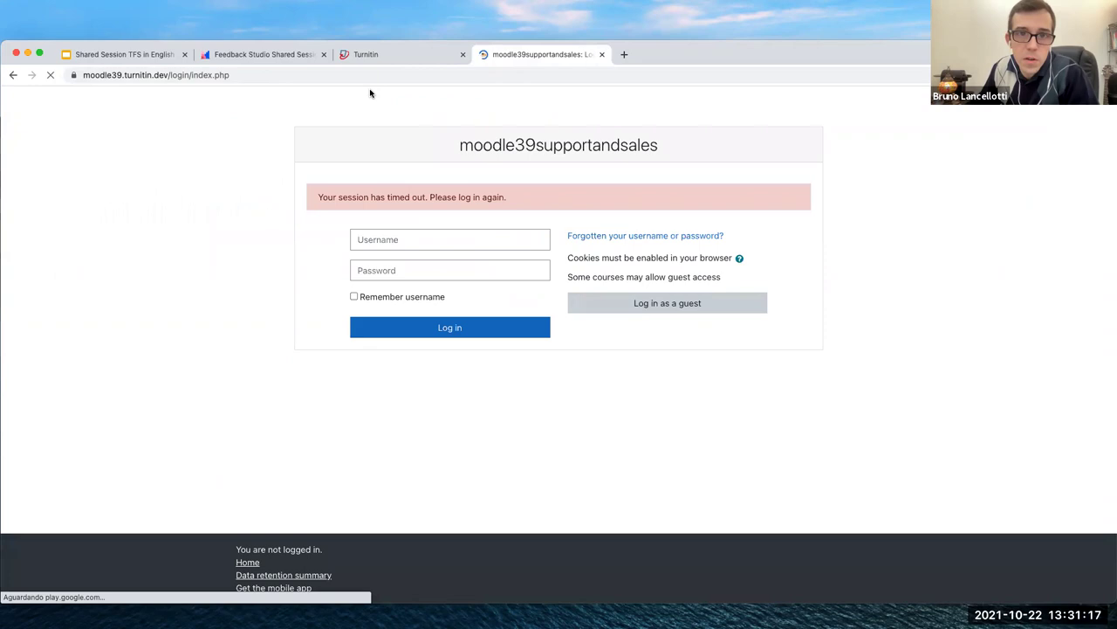
Log back into Moodle with the saved username and password, dismissing the save-password prompt
left_click(407, 240)
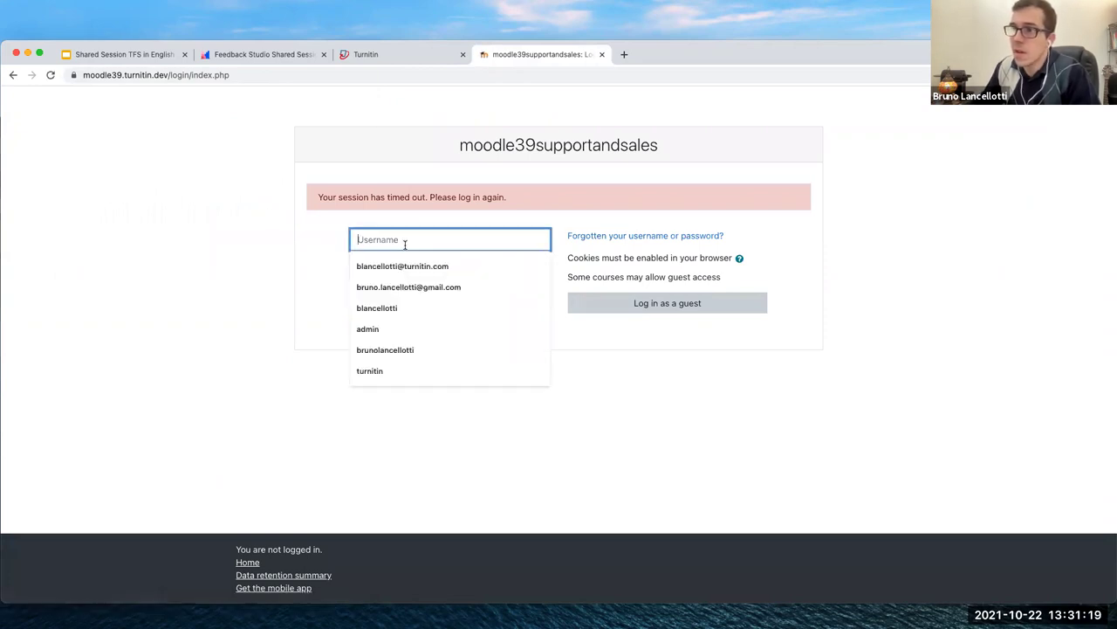
left_click(384, 307)
left_click(390, 267)
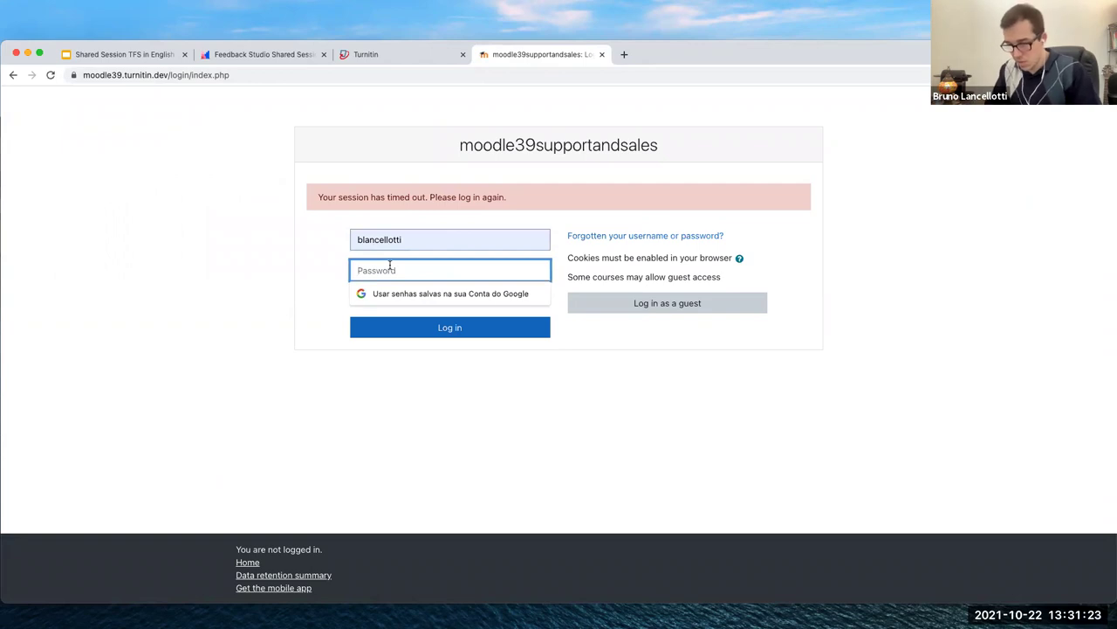
type("*******")
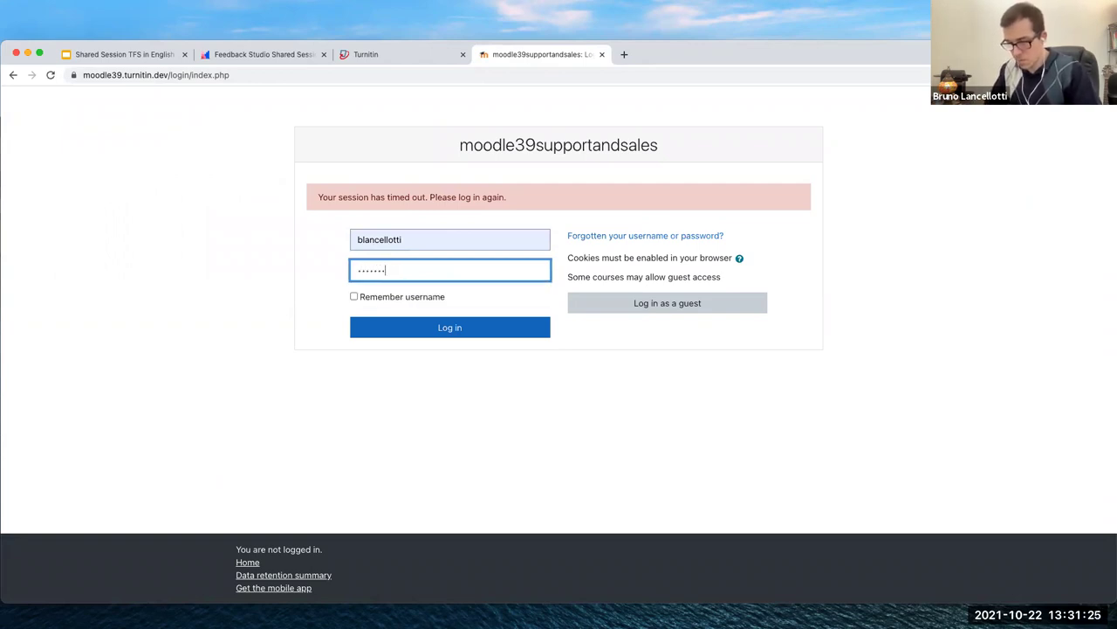
key("Return")
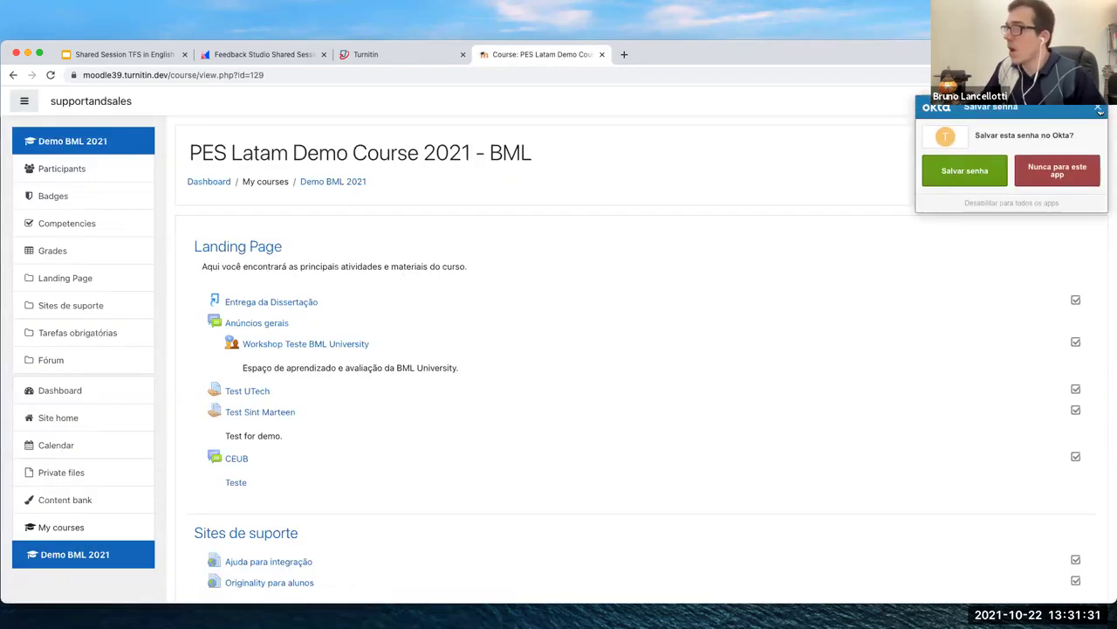
left_click(1099, 110)
Look over the PES Latam Demo Course 2021 - BML course page and turn editing on
scroll(887, 244, "down", 1)
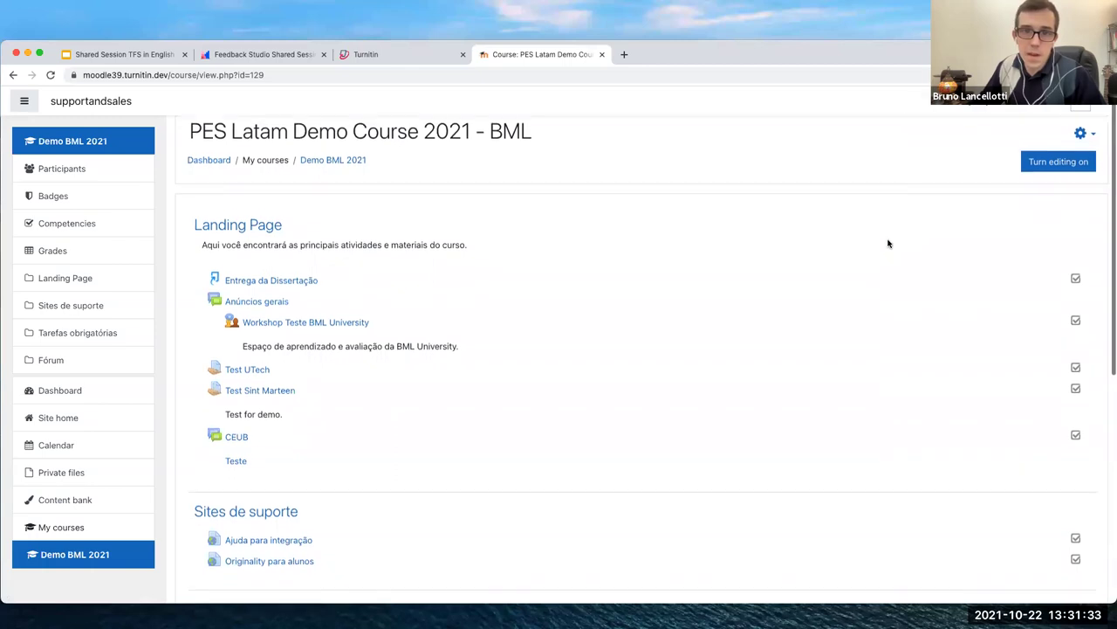
scroll(884, 243, "down", 1)
scroll(608, 334, "down", 1)
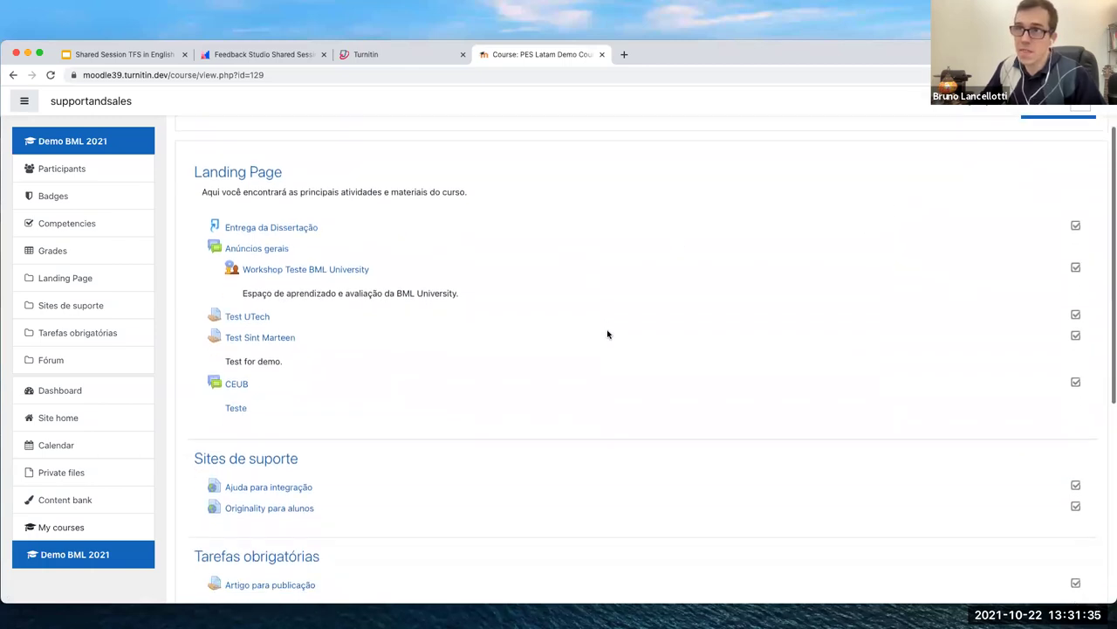
scroll(643, 315, "down", 1)
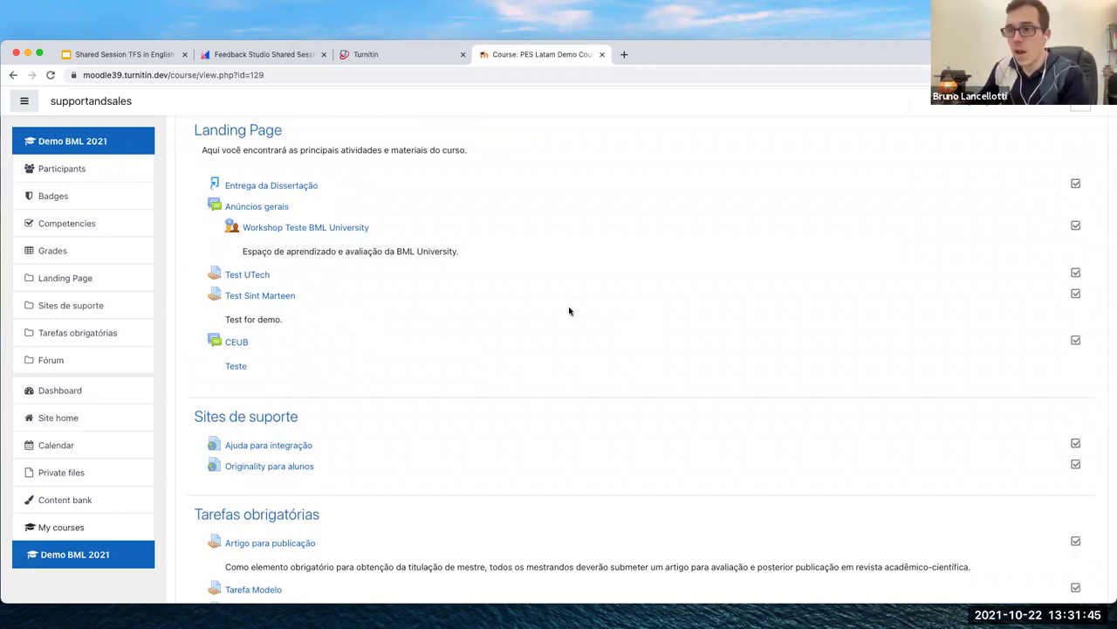
scroll(556, 317, "up", 2)
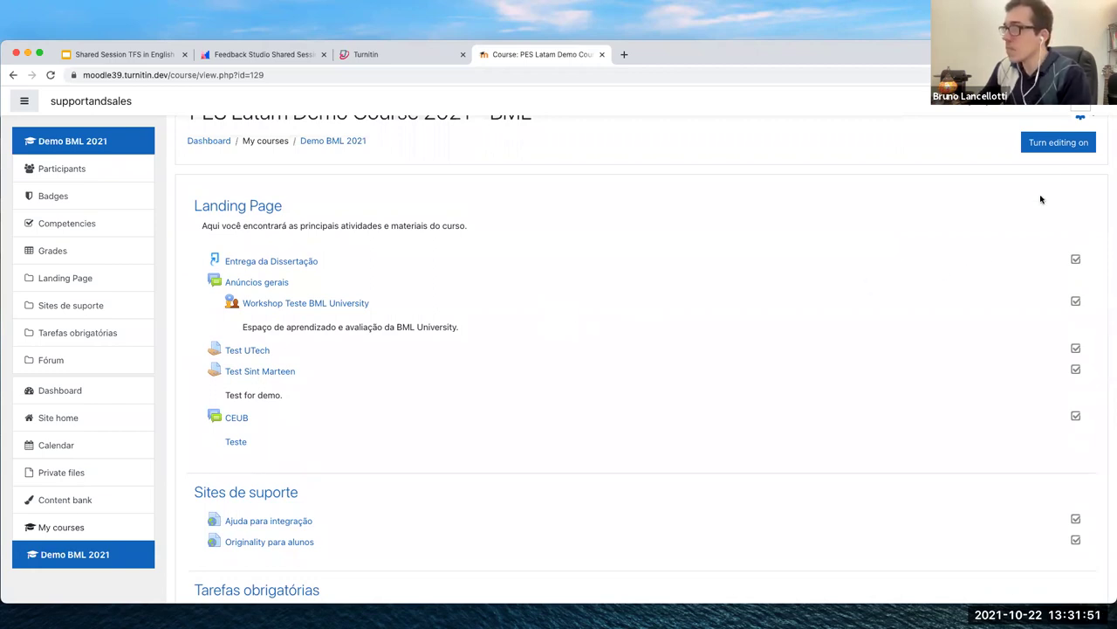
left_click(1072, 146)
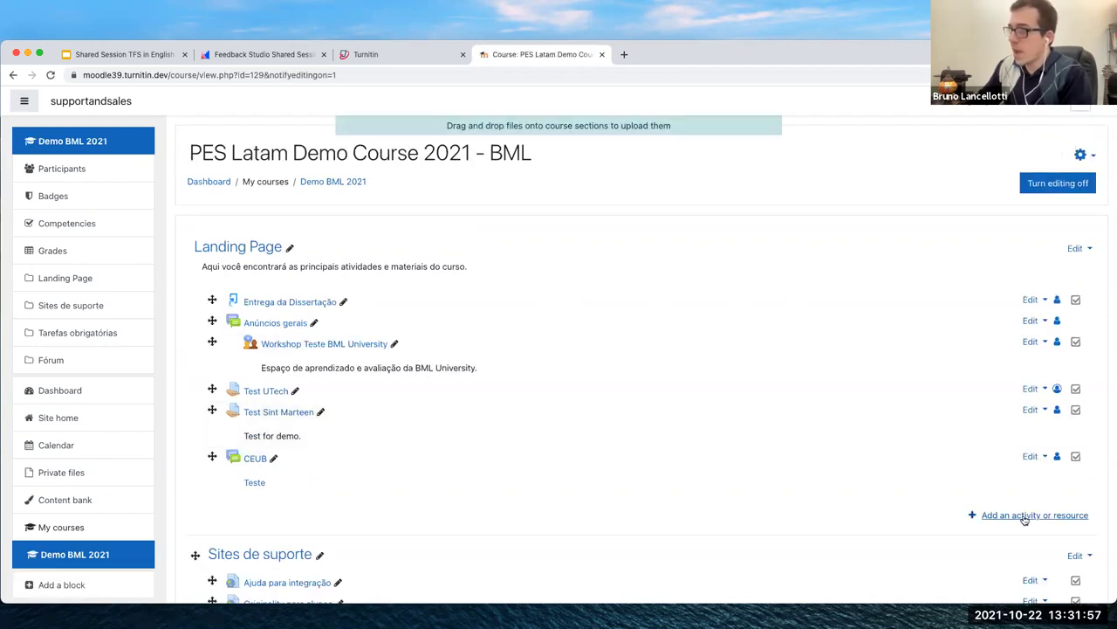
Choose Assignment in the activity chooser for the Landing Page section
left_click(1035, 518)
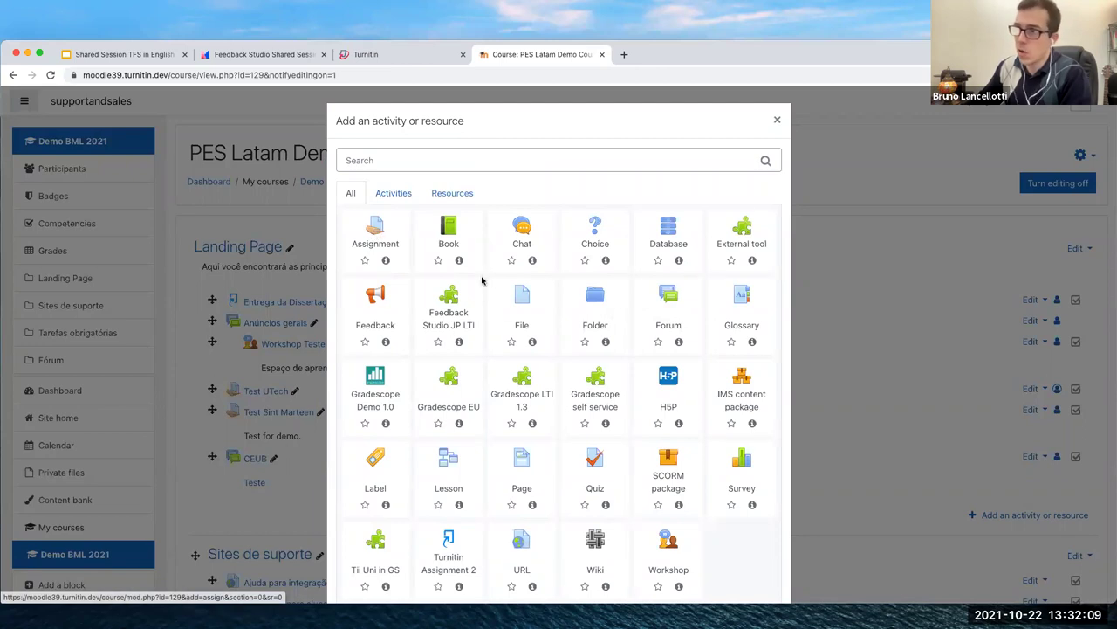
scroll(523, 332, "down", 1)
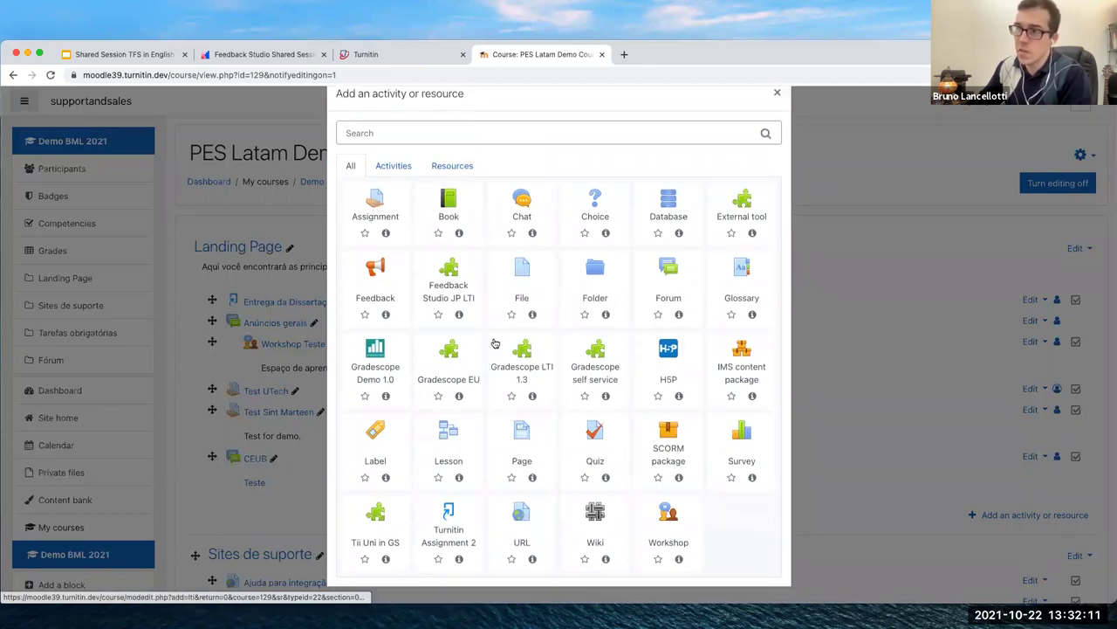
scroll(495, 343, "up", 1)
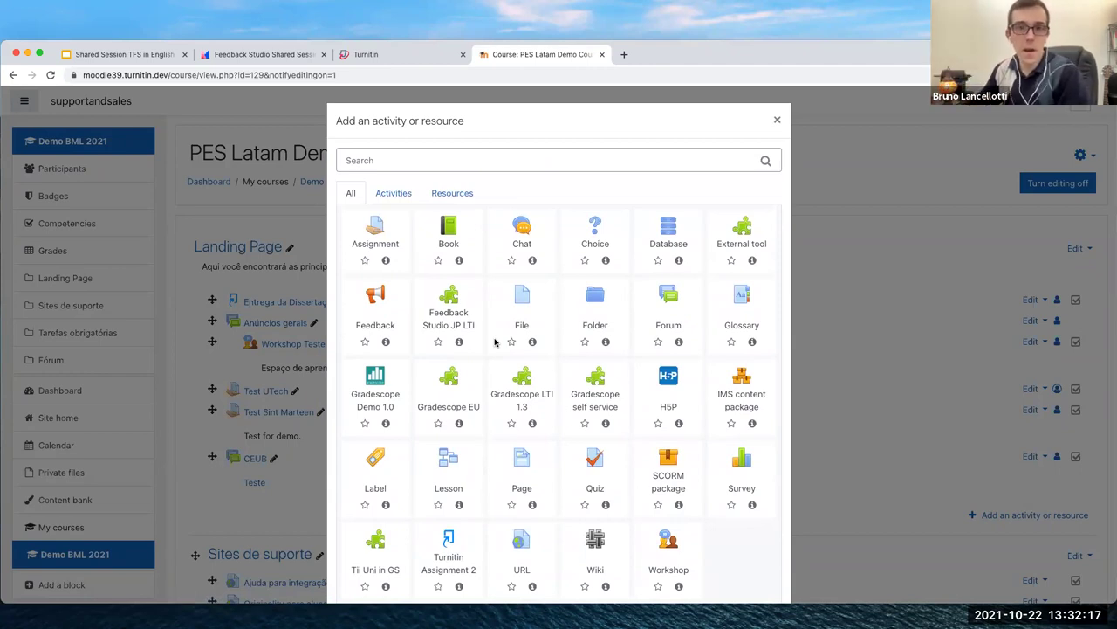
left_click(372, 238)
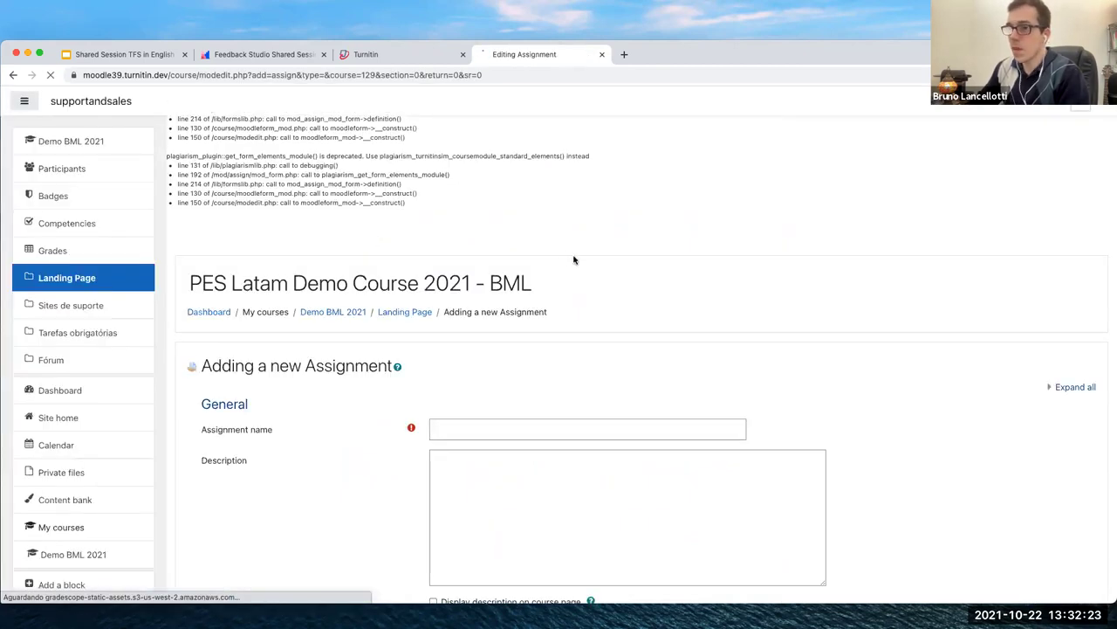
Name the new assignment 'Test SS' and move down past the availability dates to Submission types
scroll(530, 364, "down", 2)
left_click(480, 346)
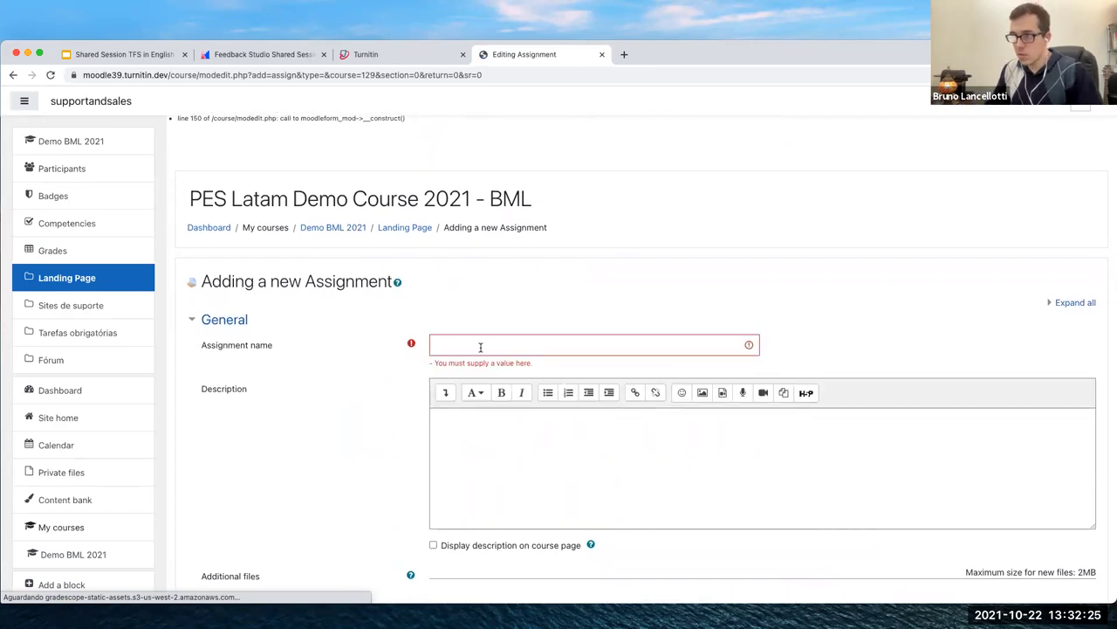
left_click(480, 347)
type("Tes")
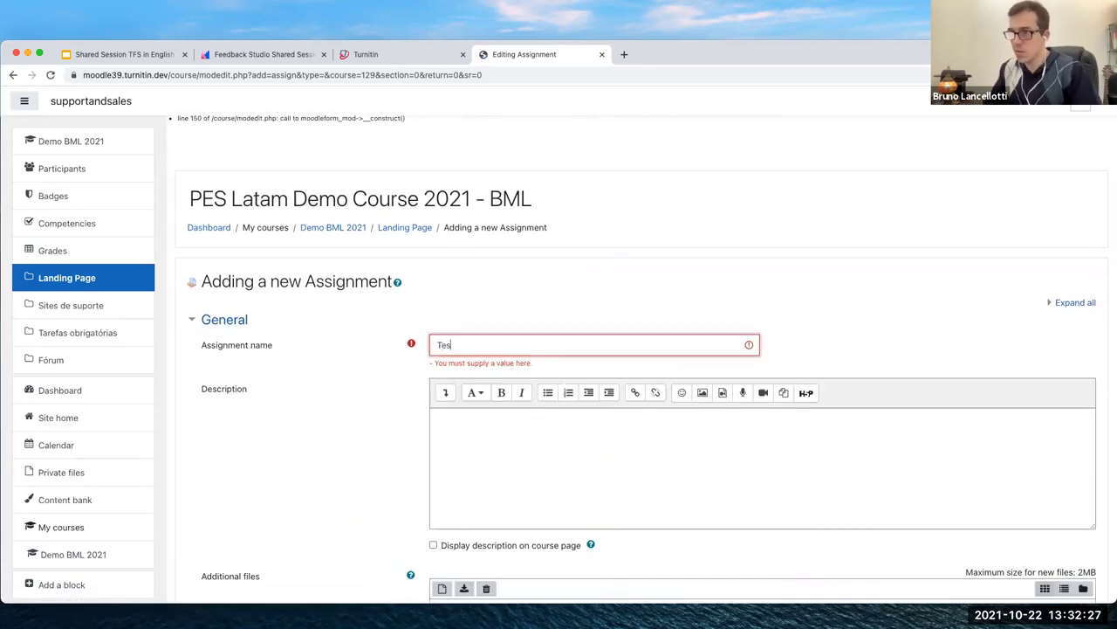
type("t SS")
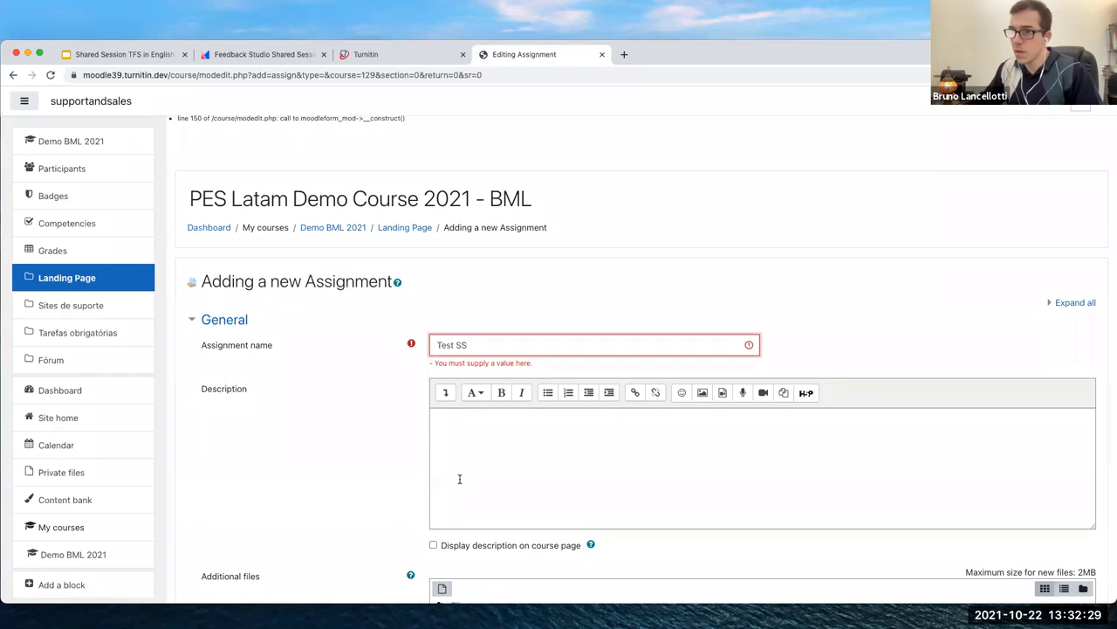
left_click(466, 492)
type("Test SS")
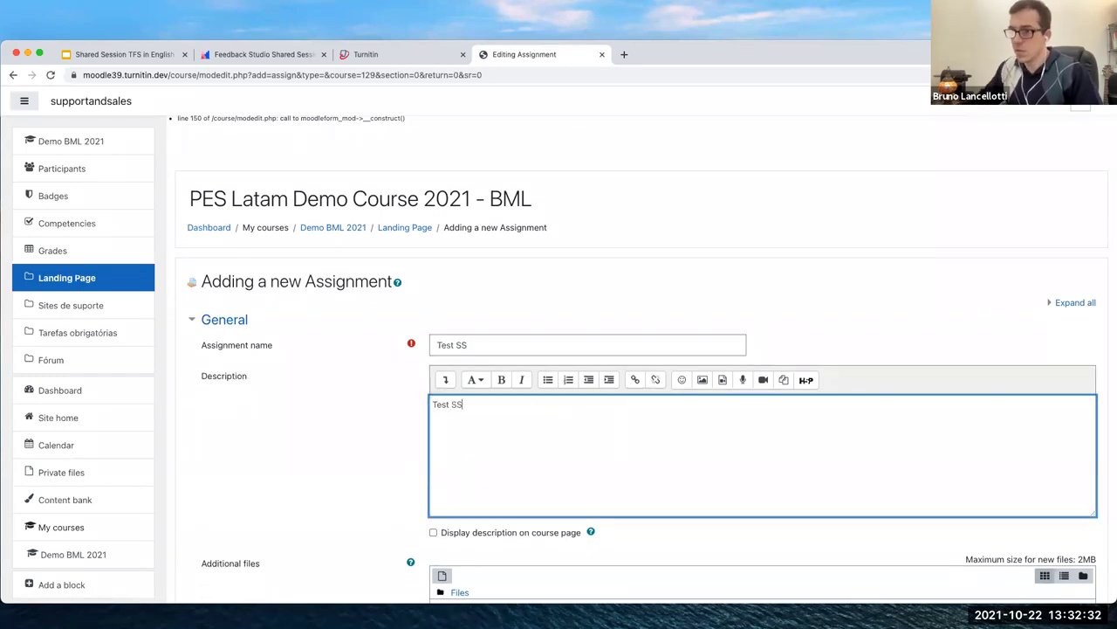
scroll(466, 493, "down", 2)
scroll(512, 504, "down", 5)
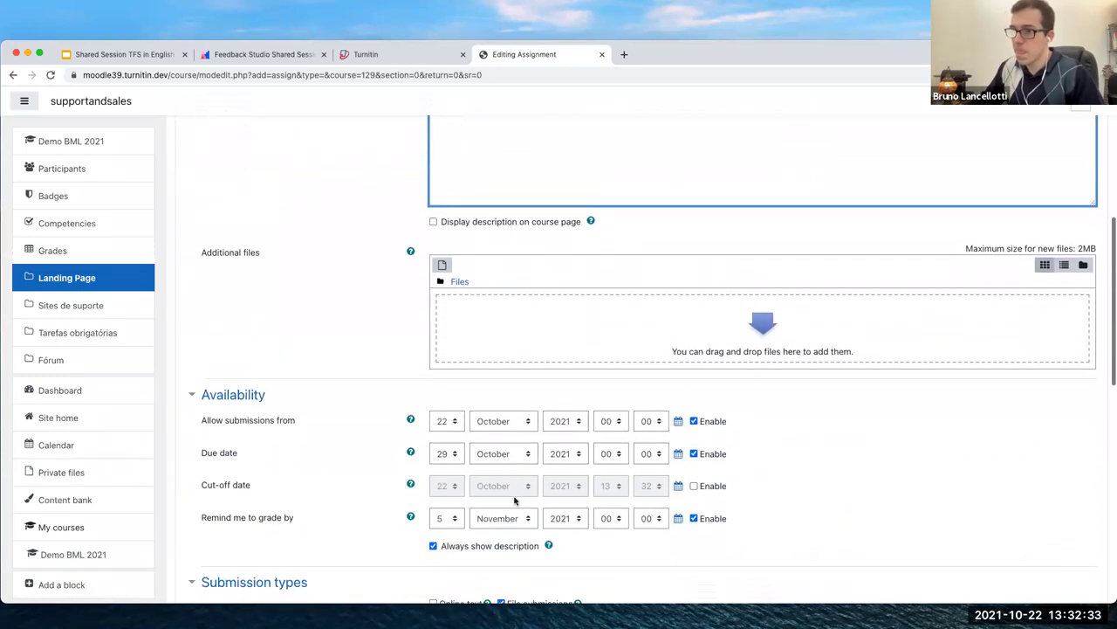
scroll(670, 455, "down", 7)
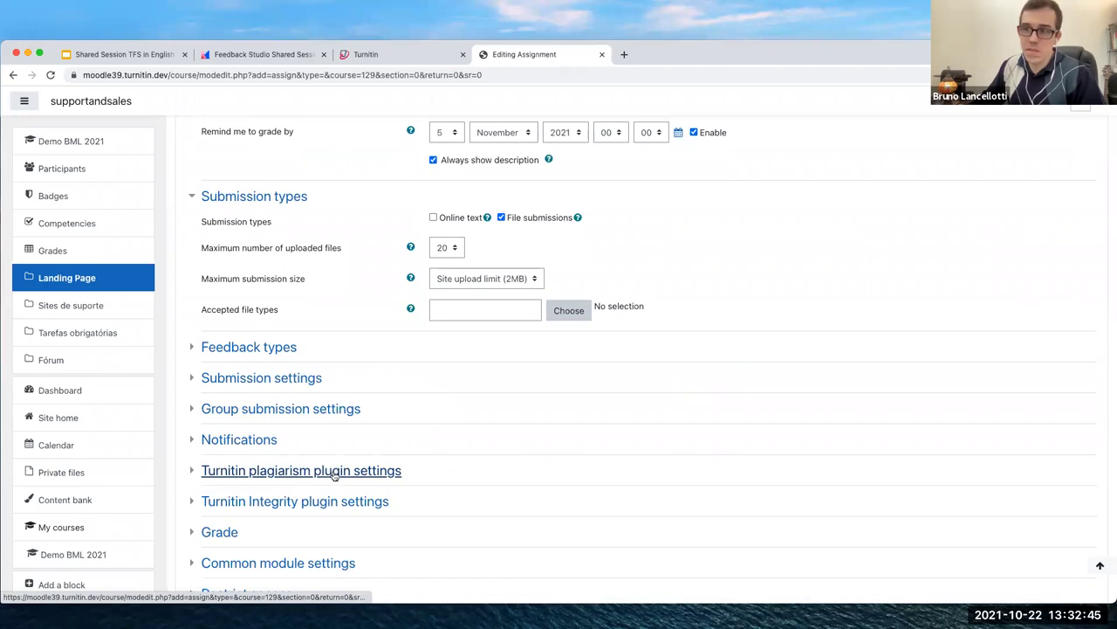
Expand the Turnitin plagiarism plugin settings and set Enable Turnitin to Yes
left_click(191, 472)
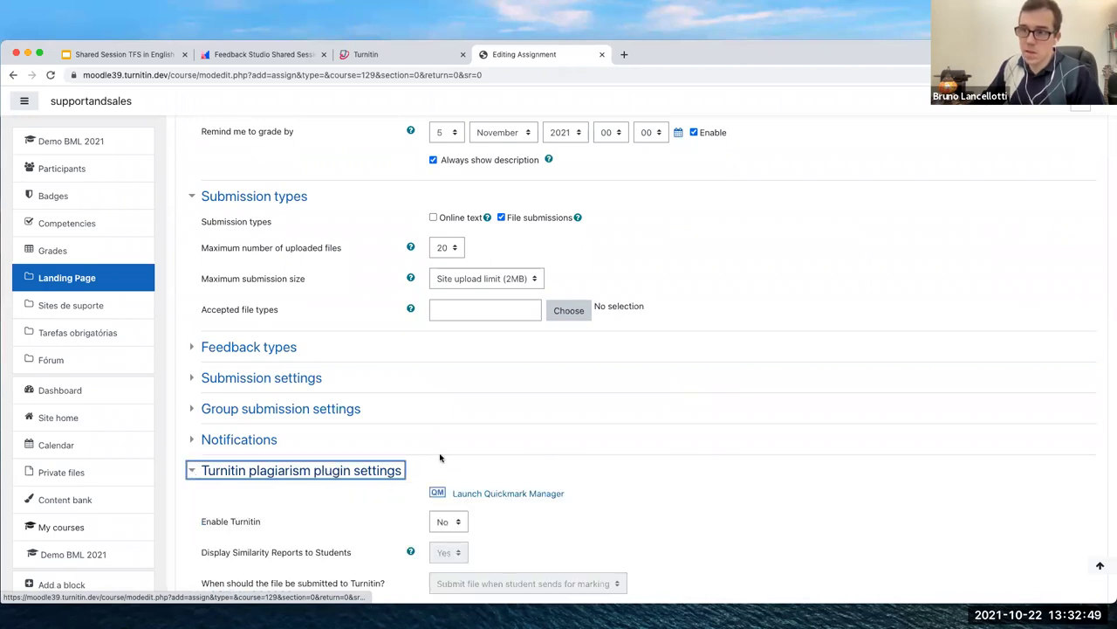
scroll(751, 397, "down", 5)
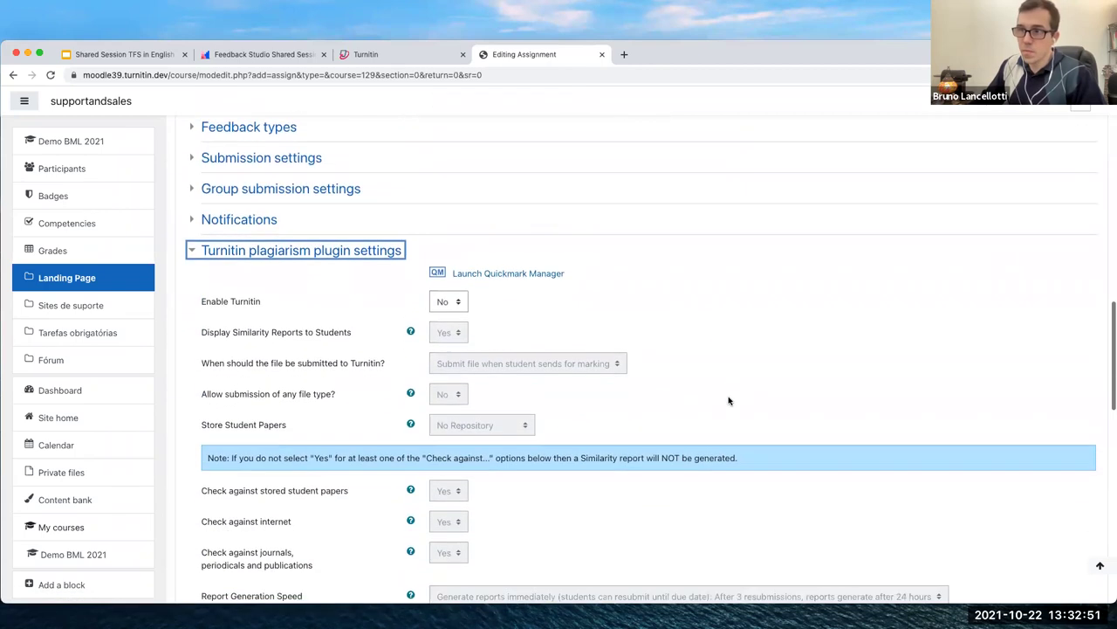
scroll(729, 401, "down", 2)
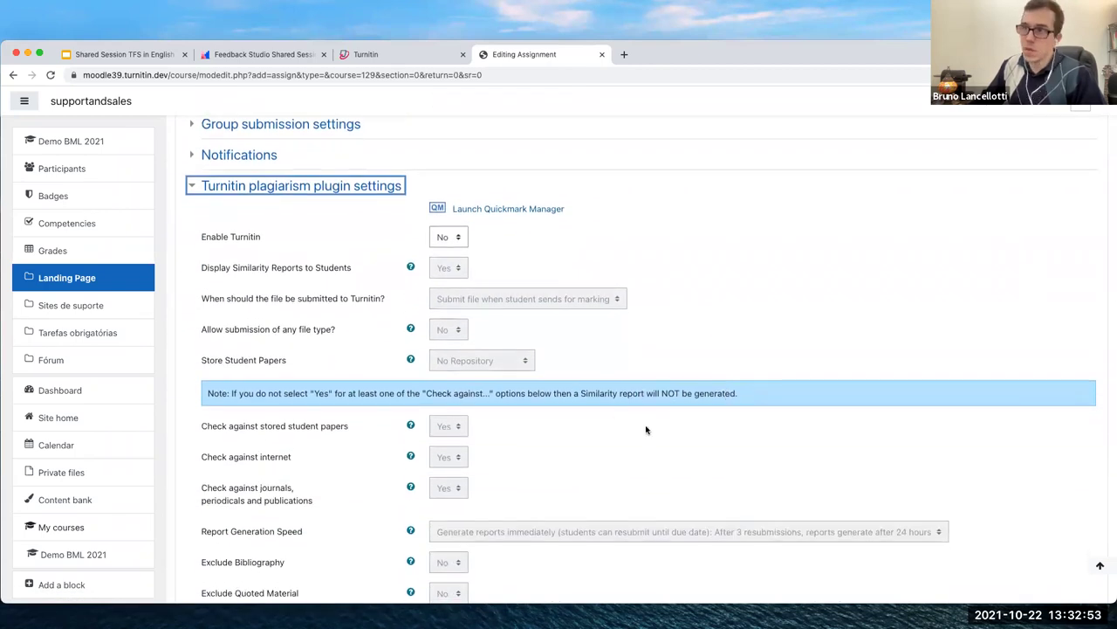
left_click(447, 237)
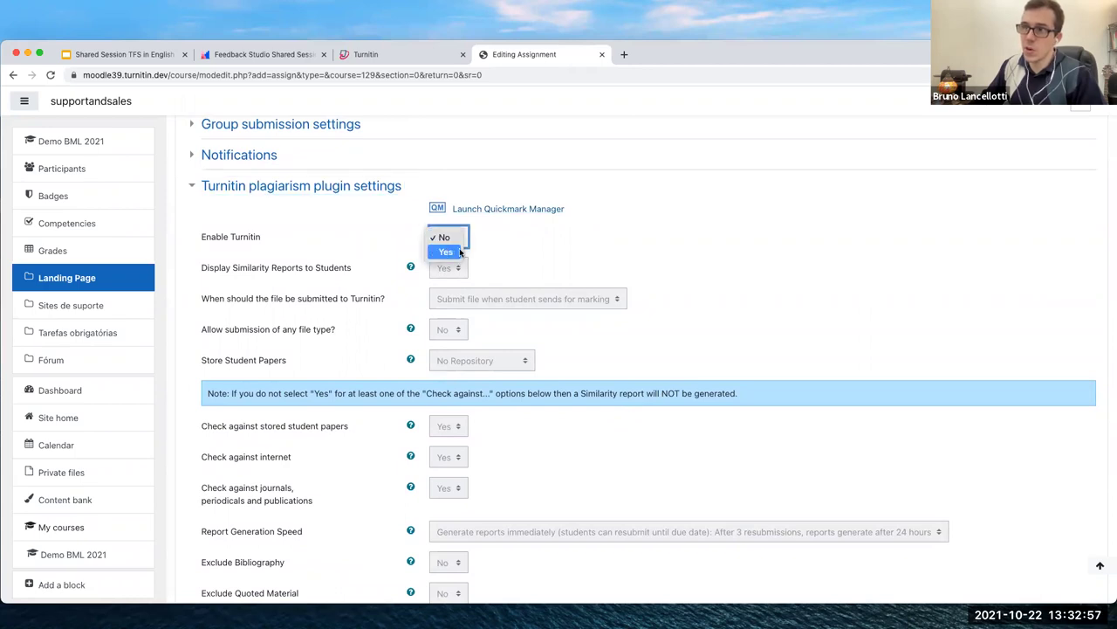
left_click(550, 236)
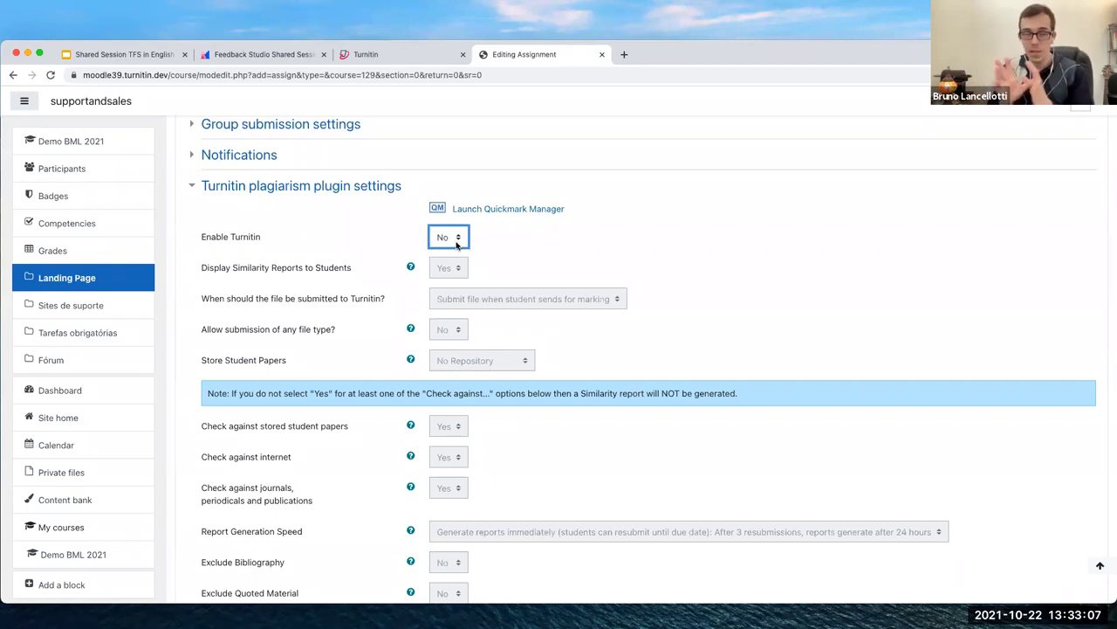
left_click(453, 243)
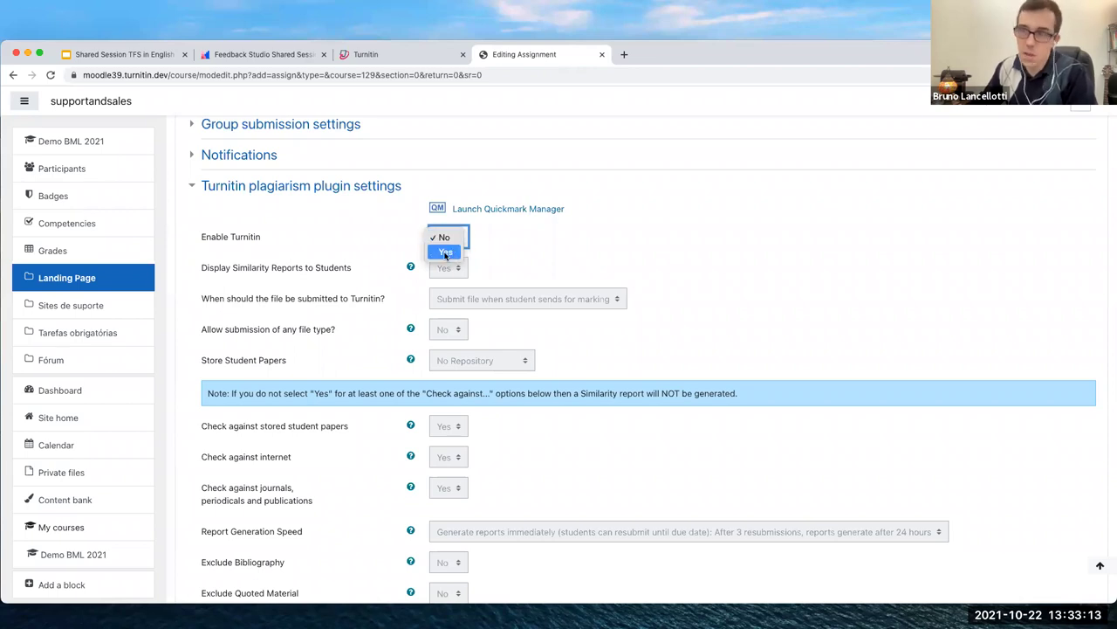
left_click(434, 224)
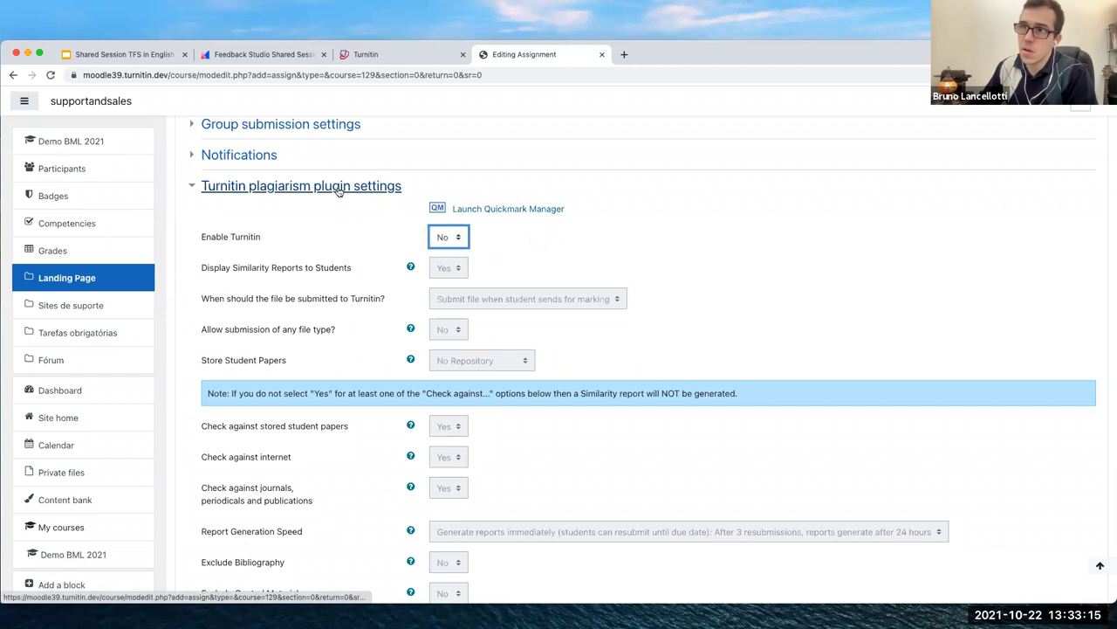
left_click(453, 245)
left_click(450, 259)
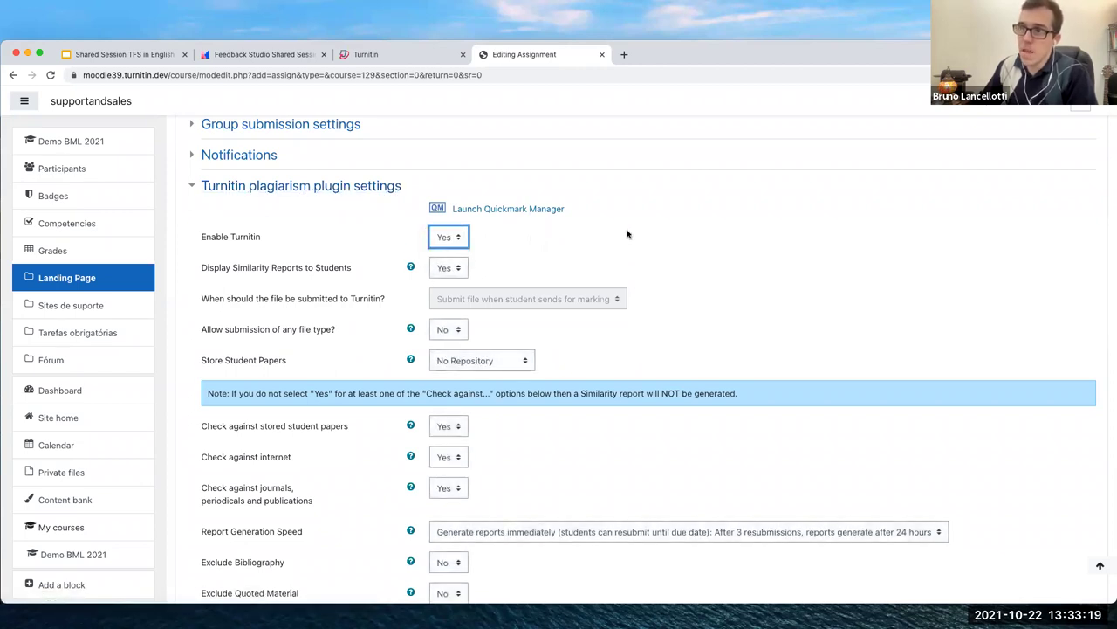
Move down to the student paper storage setting and show its options
scroll(626, 234, "down", 3)
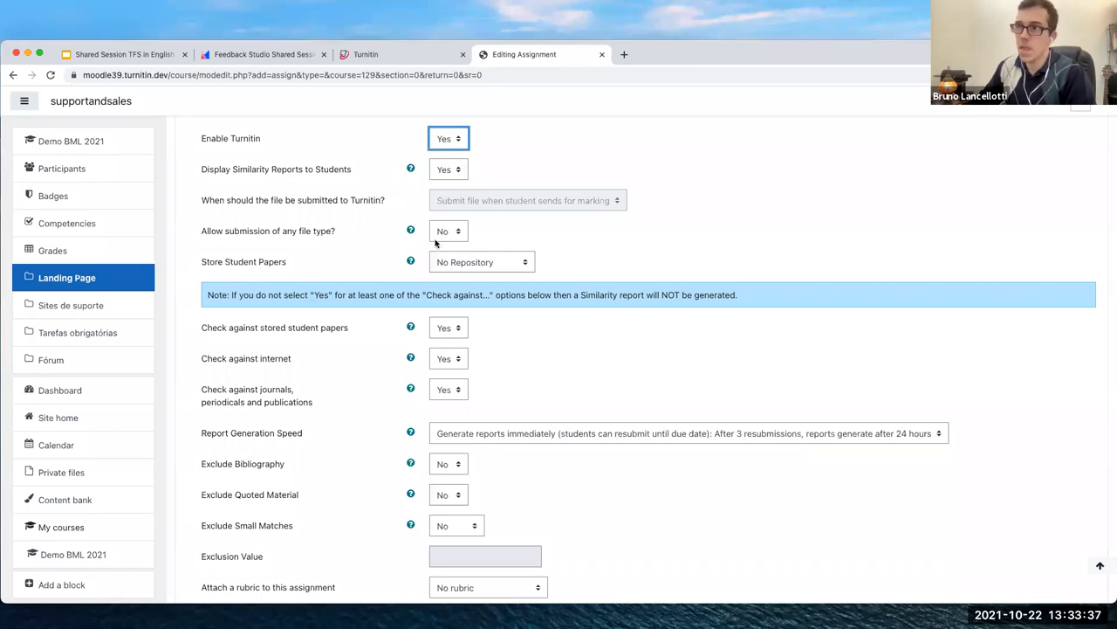
scroll(450, 238, "down", 2)
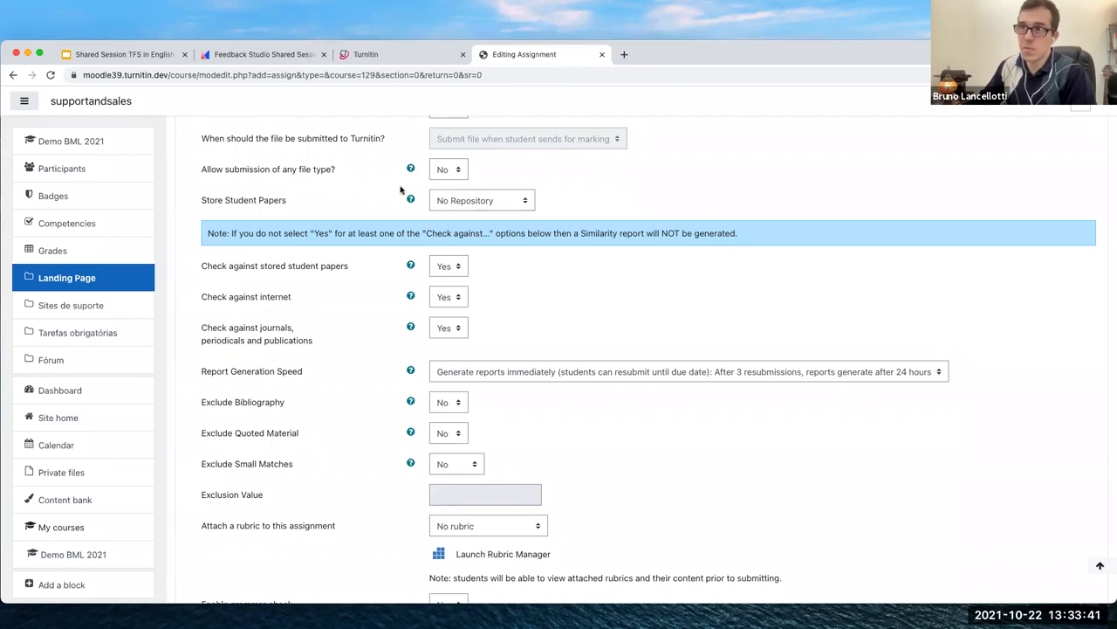
left_click(499, 202)
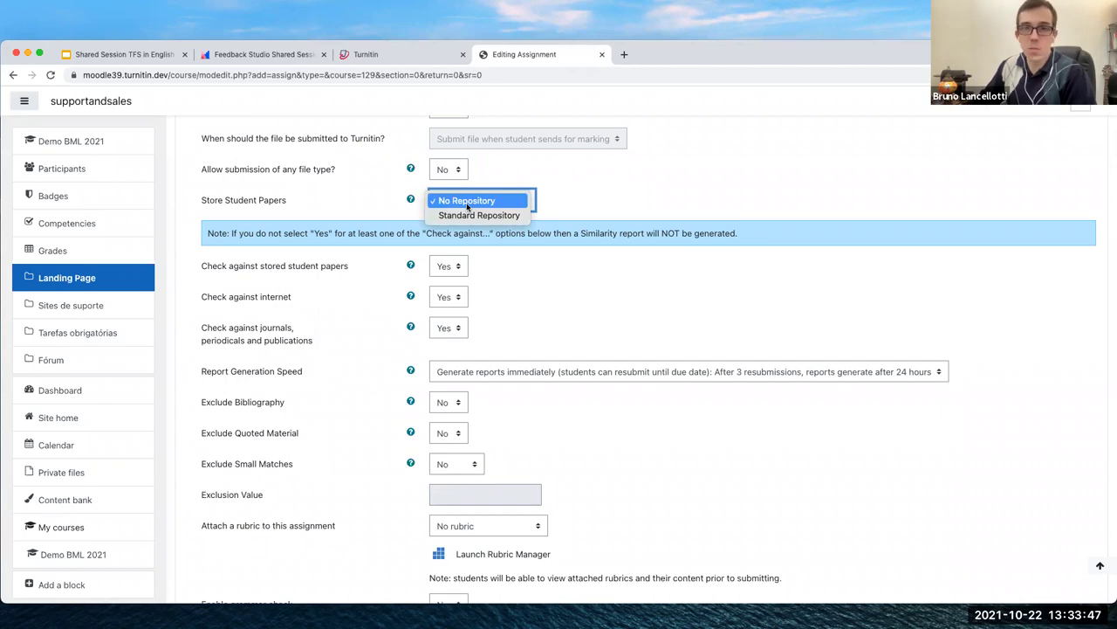
left_click(467, 203)
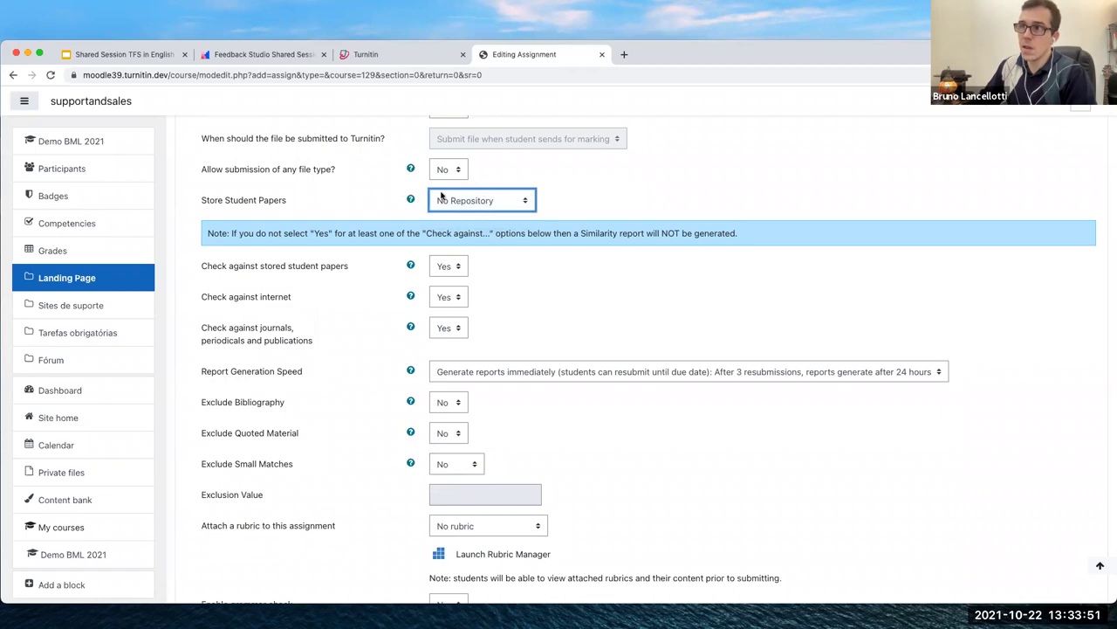
left_click(514, 203)
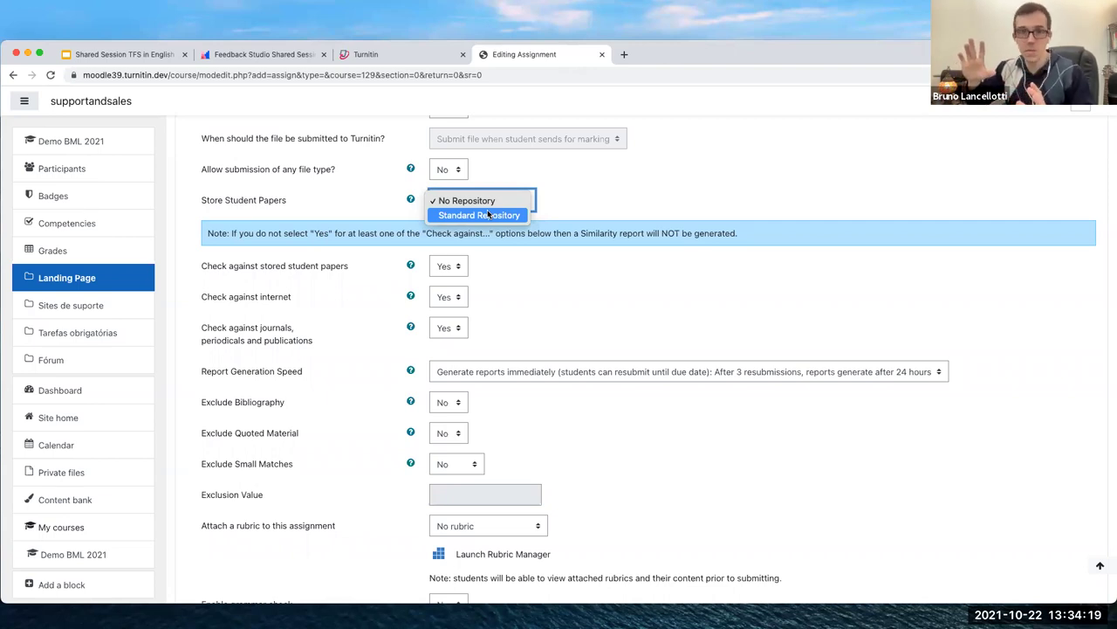
left_click(472, 18)
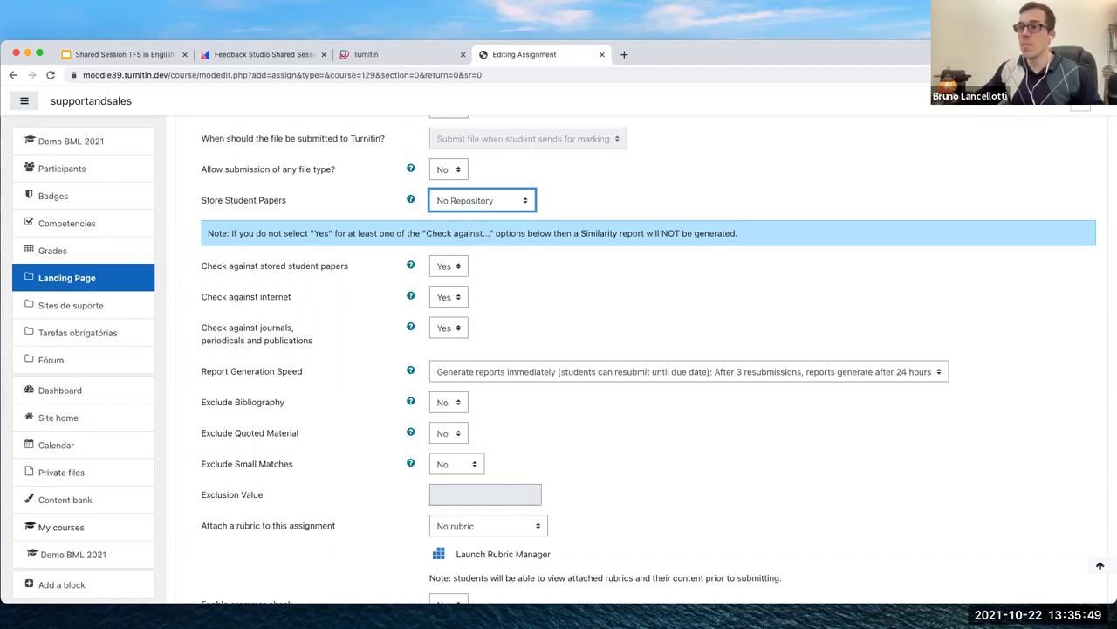
left_click(510, 200)
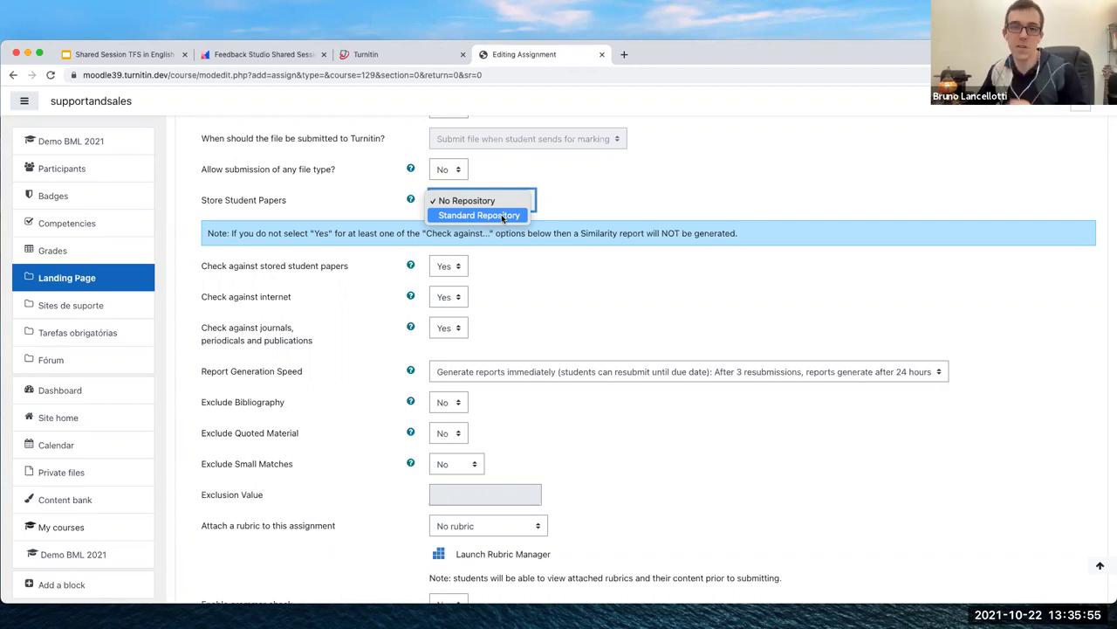
left_click(597, 202)
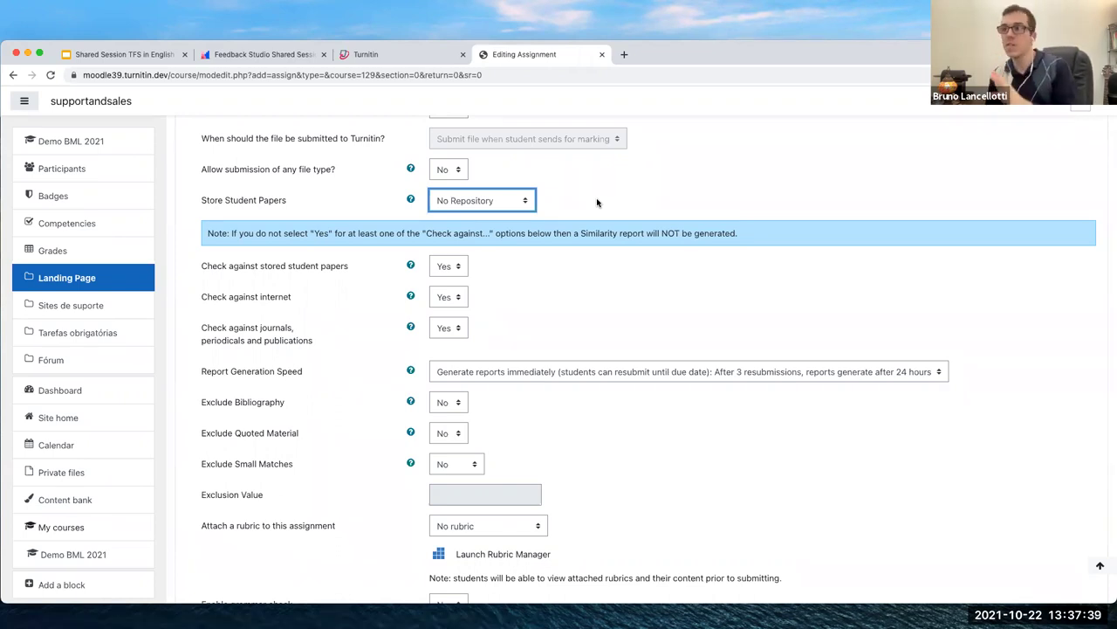
left_click(527, 202)
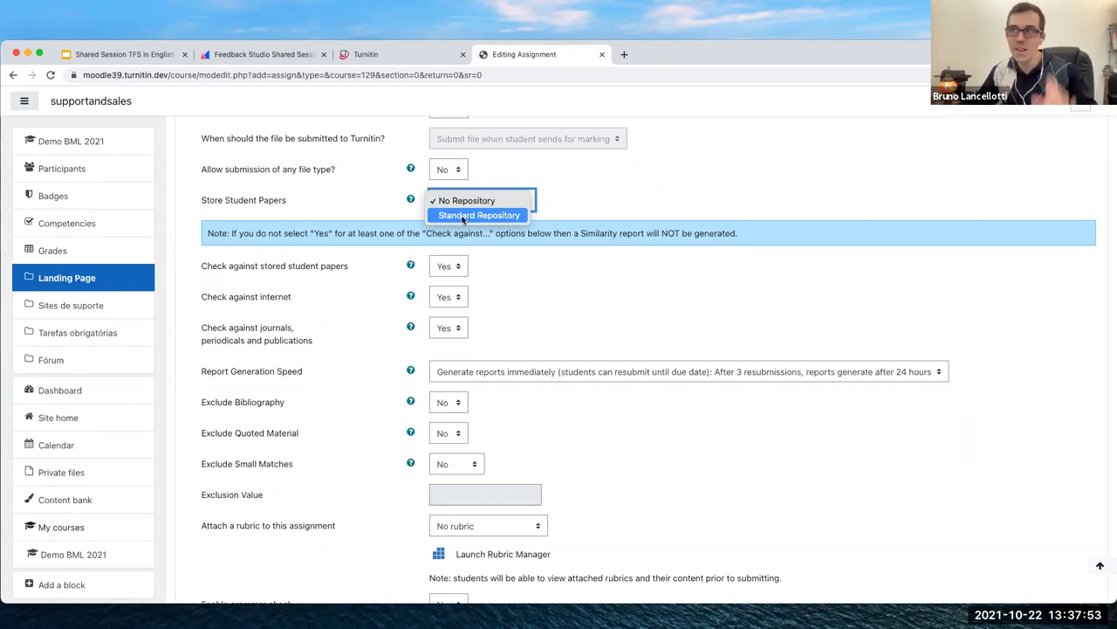
Keep paper storage at No Repository and submit the form with 'Save and return to course'
left_click(608, 186)
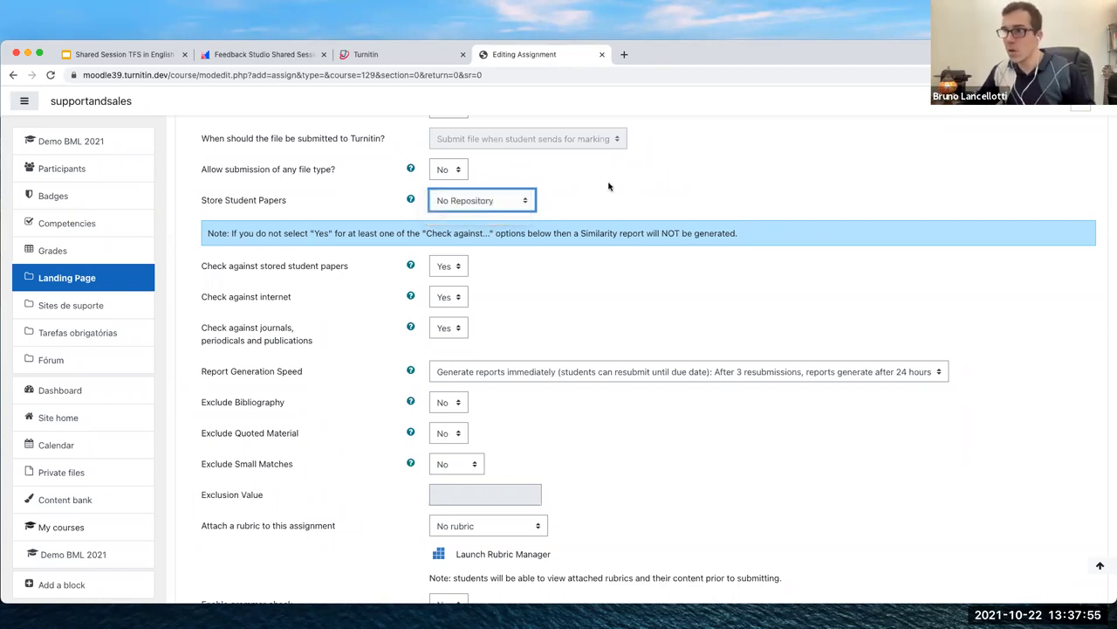
scroll(594, 210, "down", 4)
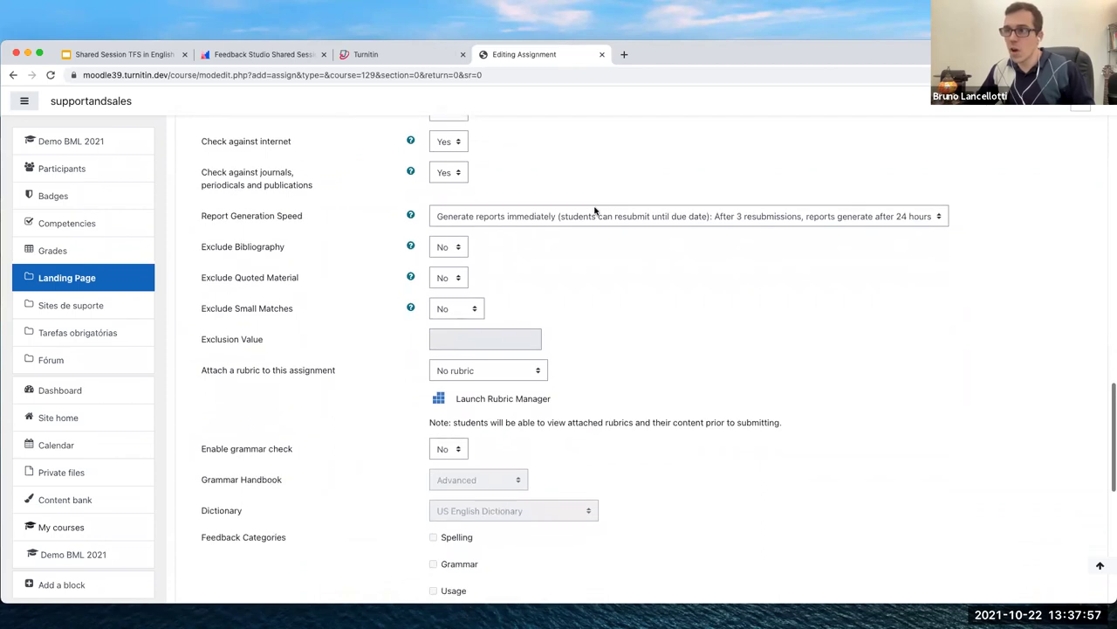
scroll(594, 210, "down", 3)
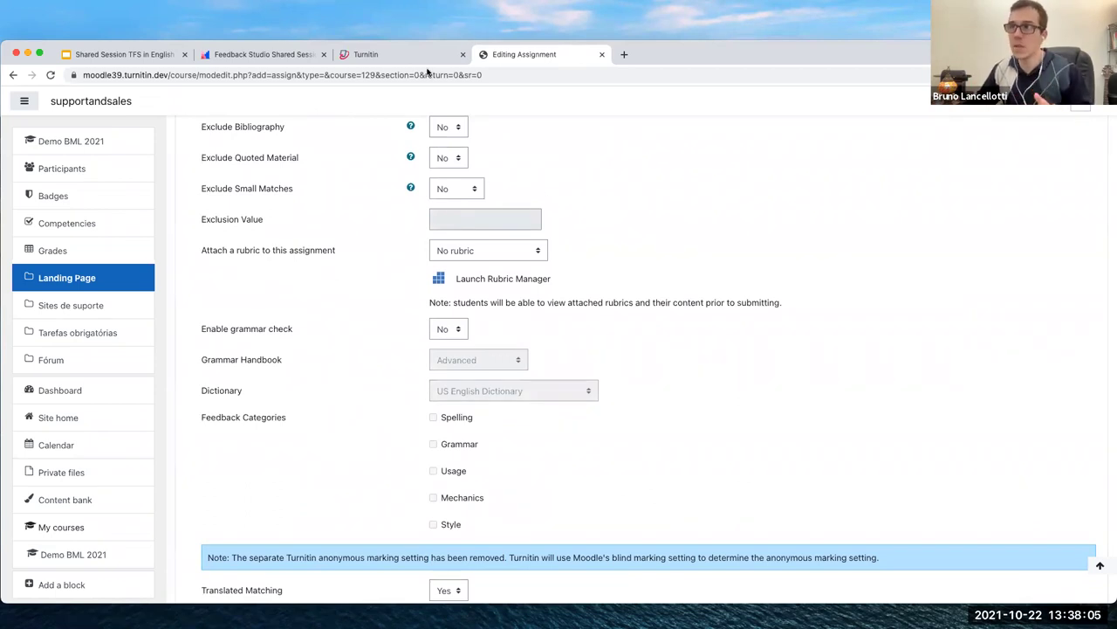
left_click(392, 56)
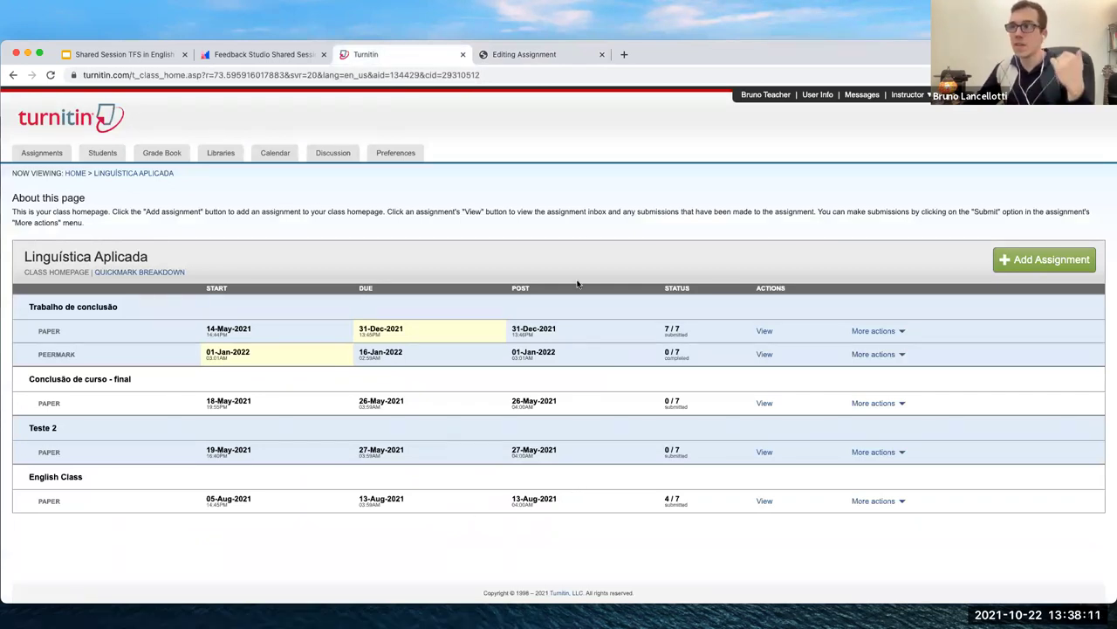
left_click(521, 58)
scroll(486, 553, "down", 5)
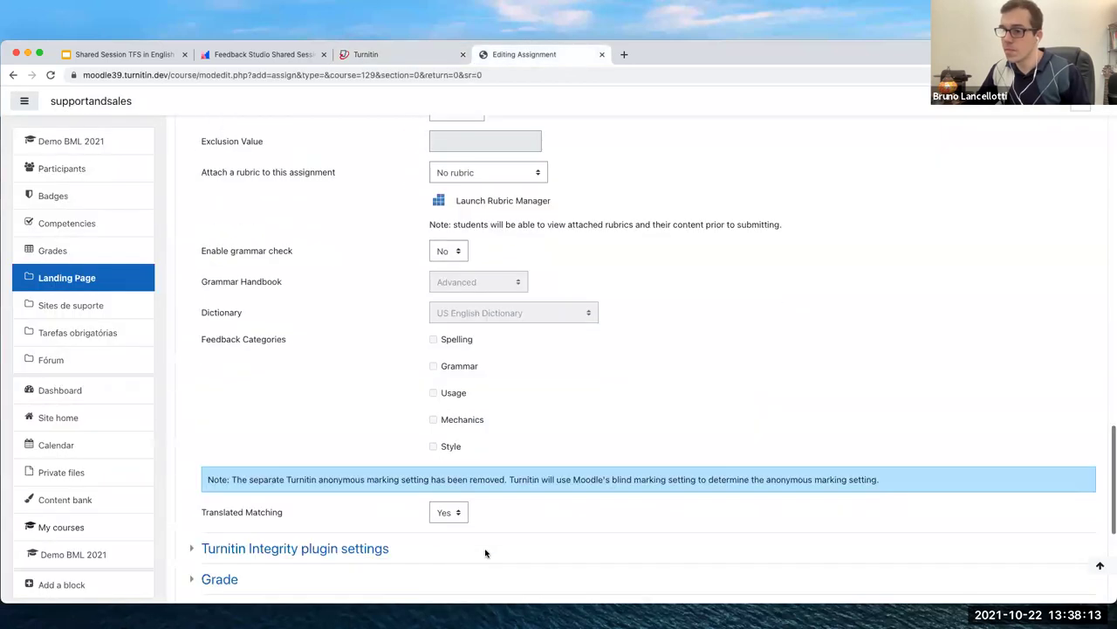
left_click(656, 449)
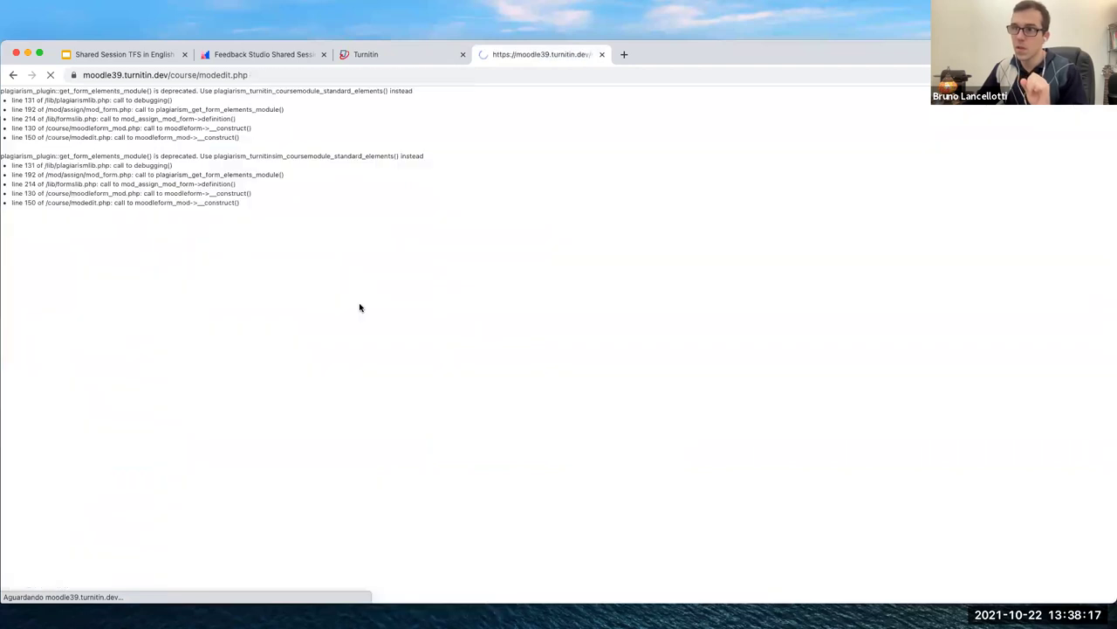
Continue to the course, open Tarefa Modelo and view all submissions with their similarity scores
left_click(550, 282)
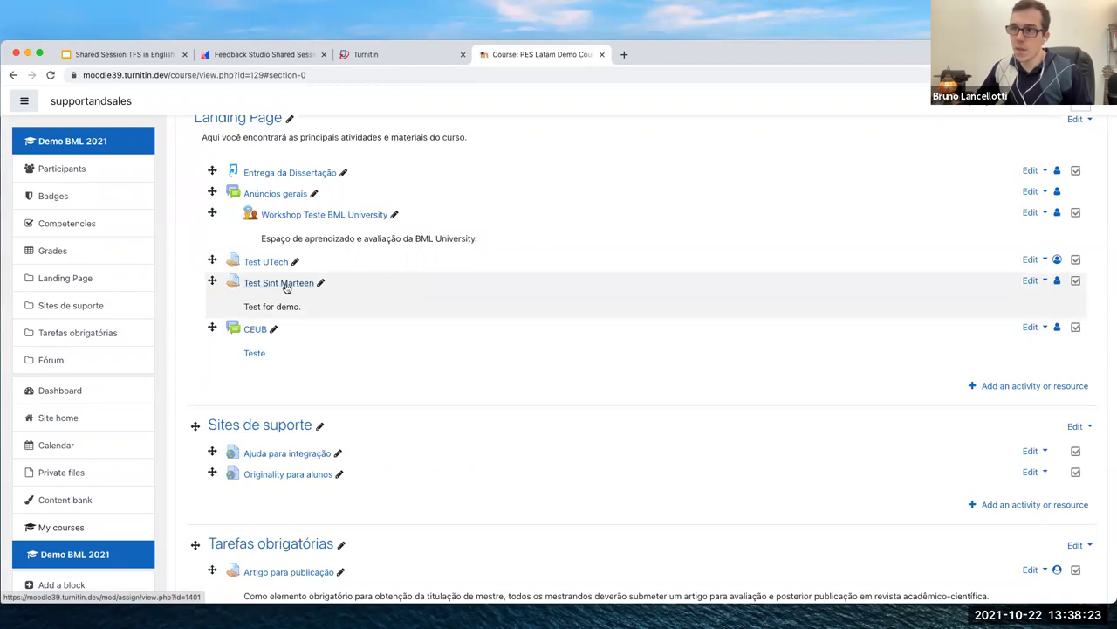
scroll(289, 457, "down", 4)
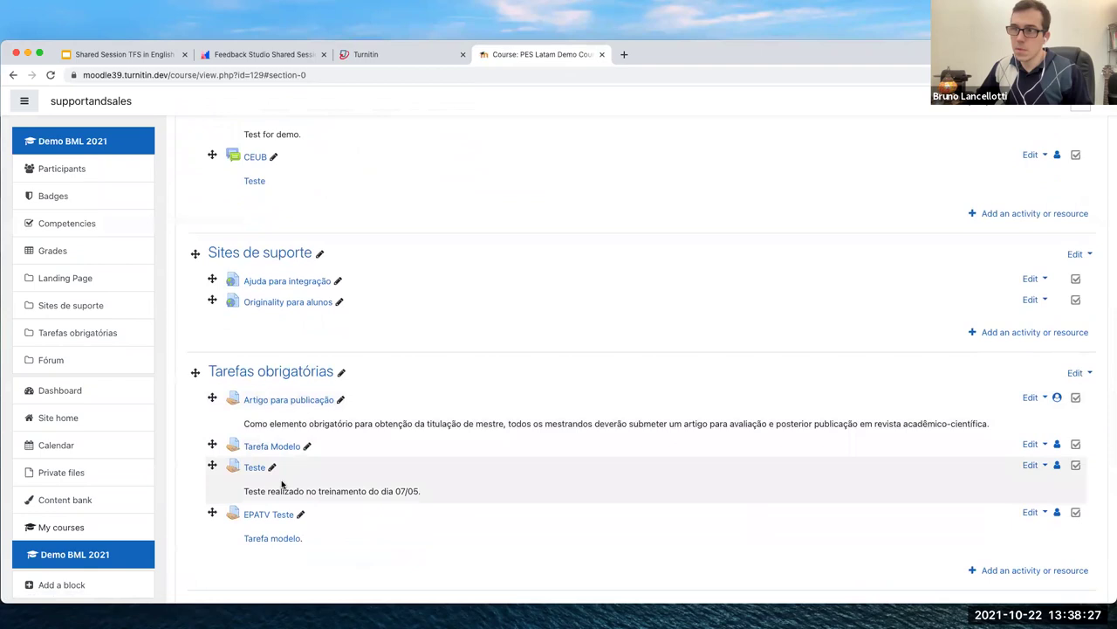
scroll(286, 485, "up", 1)
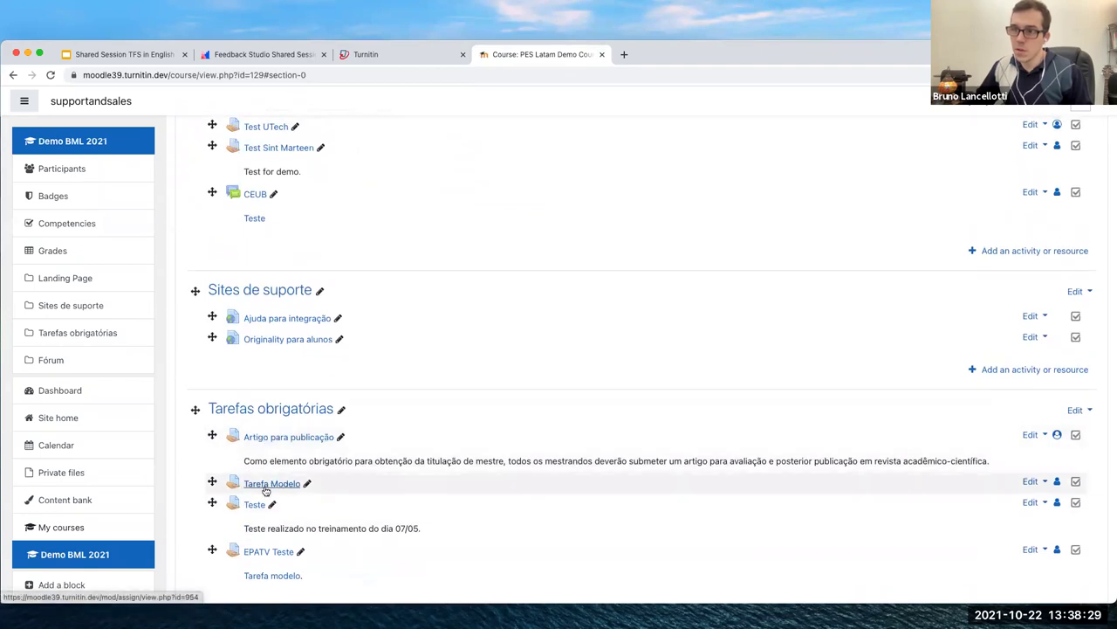
left_click(269, 486)
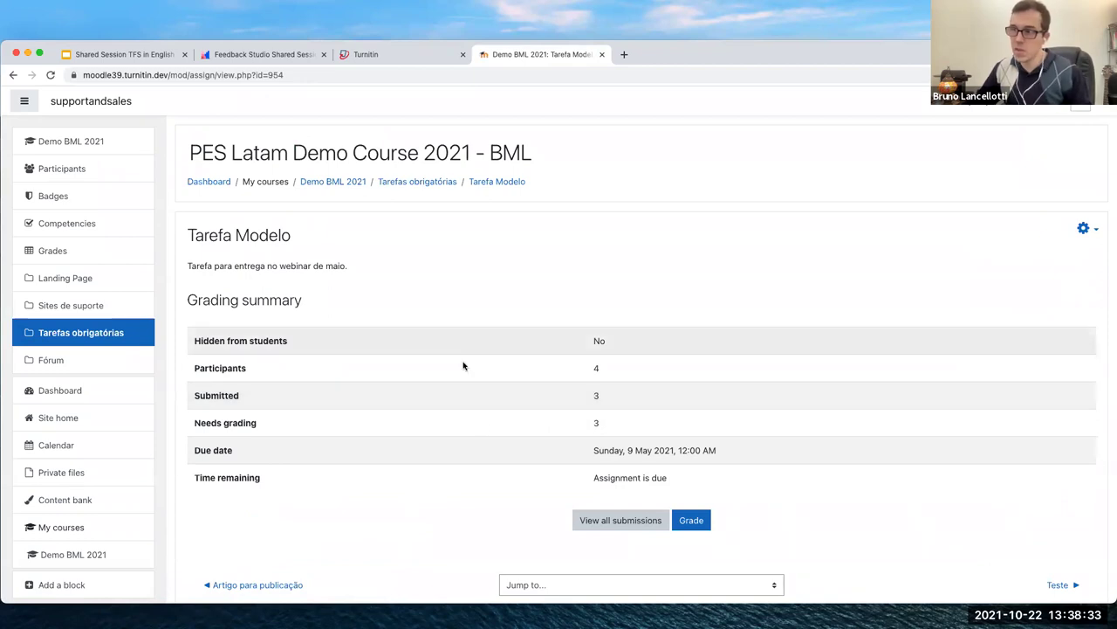
left_click(621, 520)
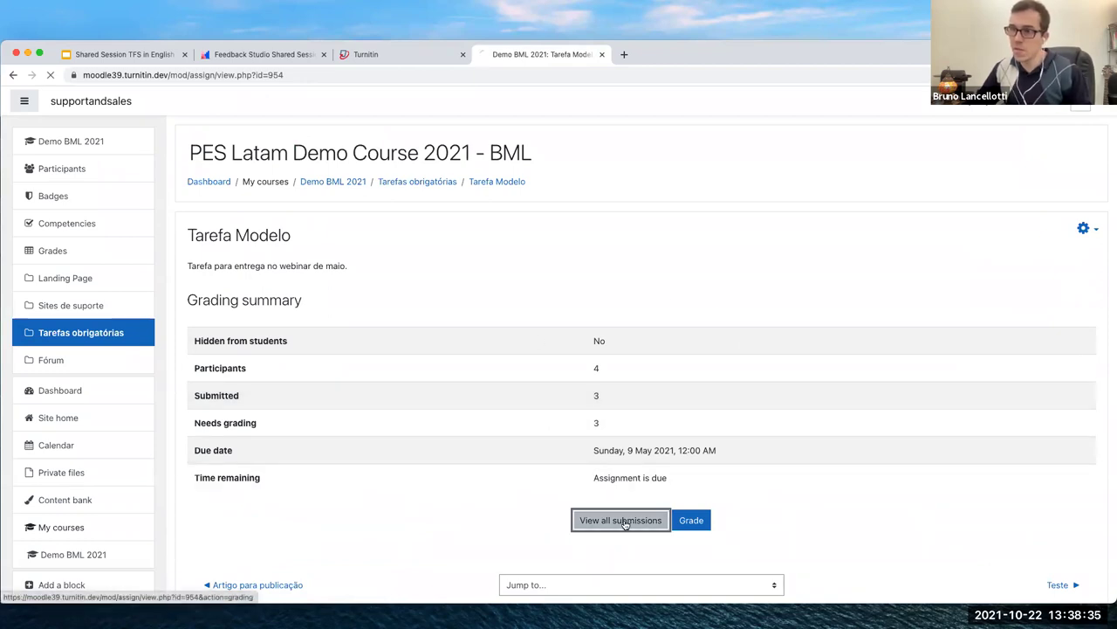
scroll(636, 448, "down", 2)
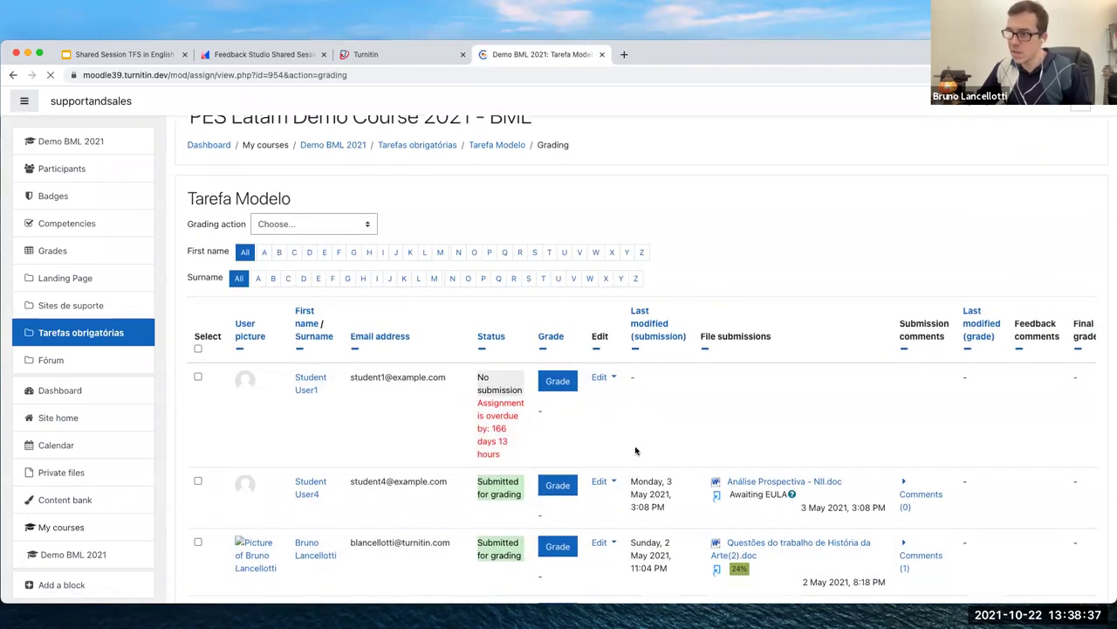
scroll(779, 536, "down", 3)
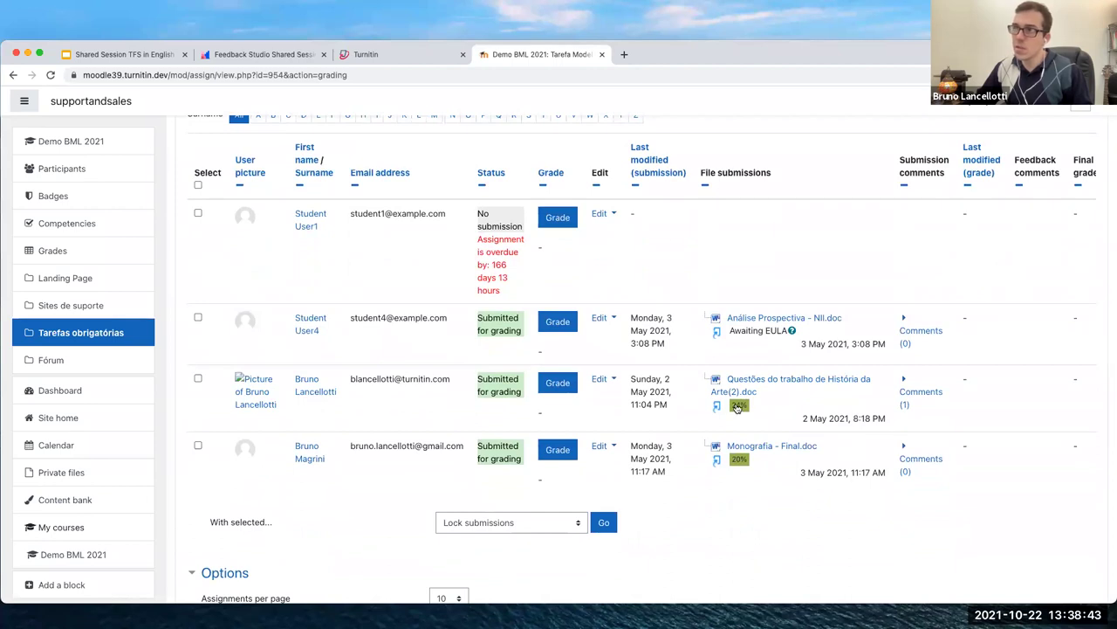
left_click(385, 54)
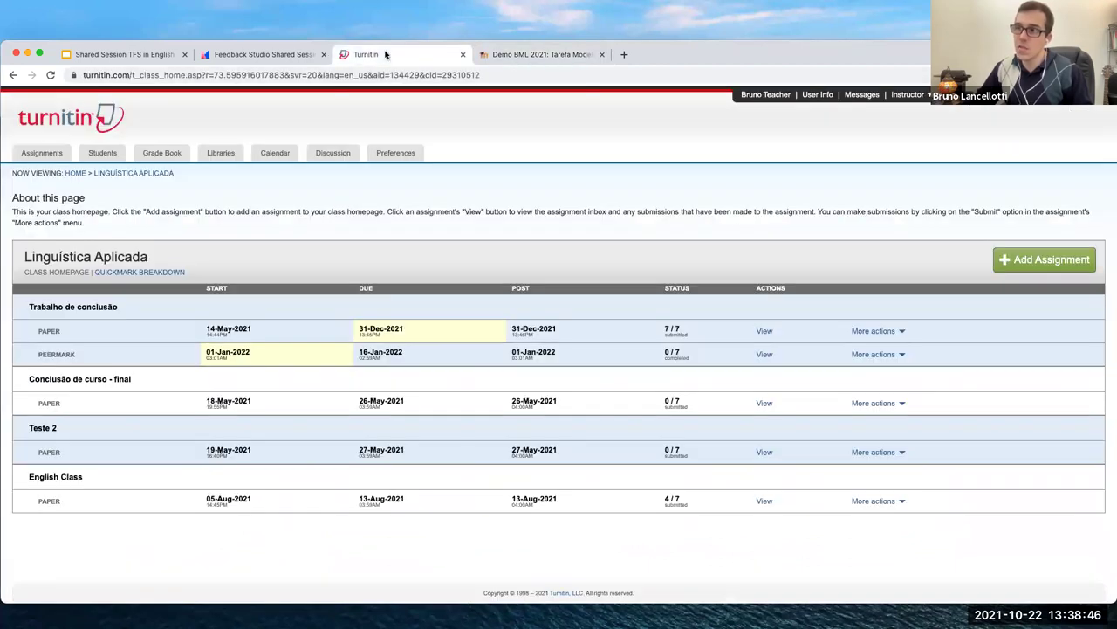
Open the English Class inbox and the 20% similarity report for Flags in English
left_click(765, 501)
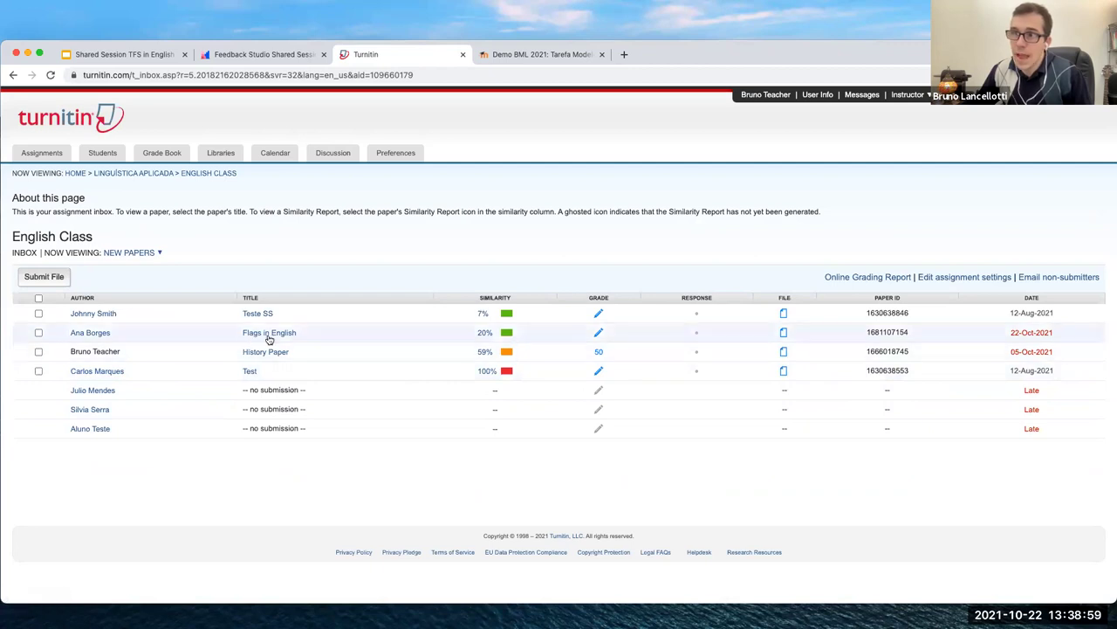
left_click(505, 334)
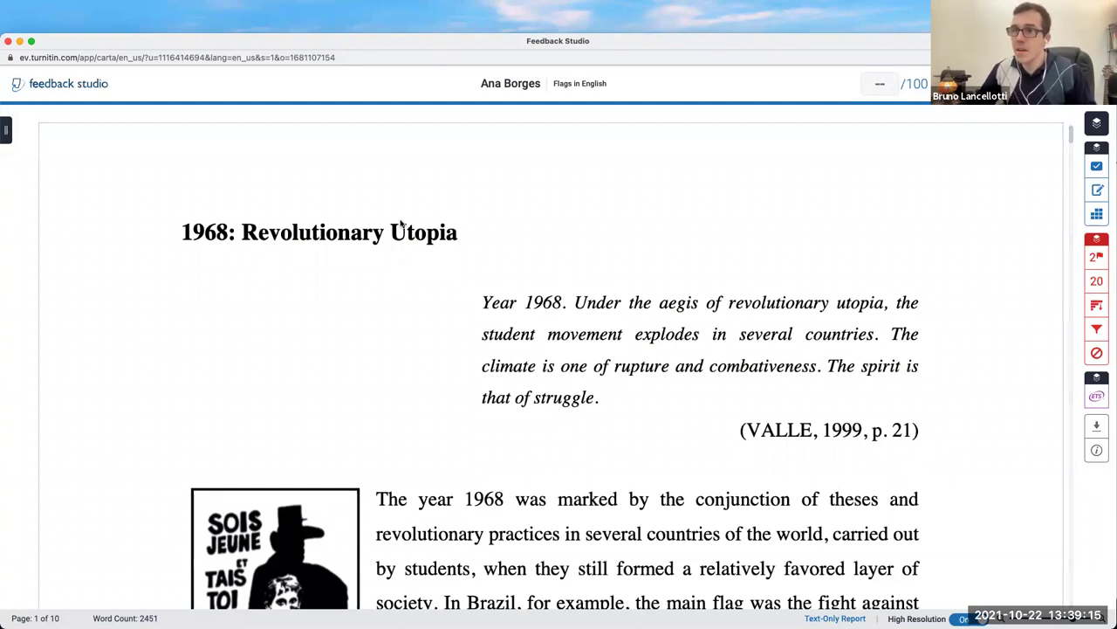
Show the Match Overview of the paper's 20% similarity matches
scroll(622, 266, "down", 1)
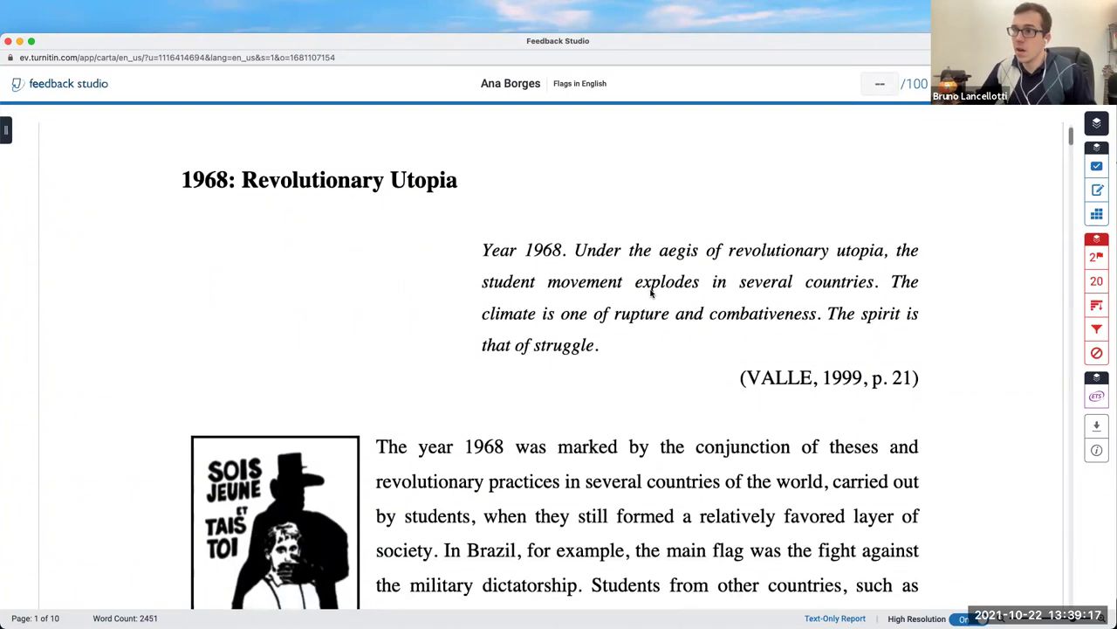
left_click(1097, 282)
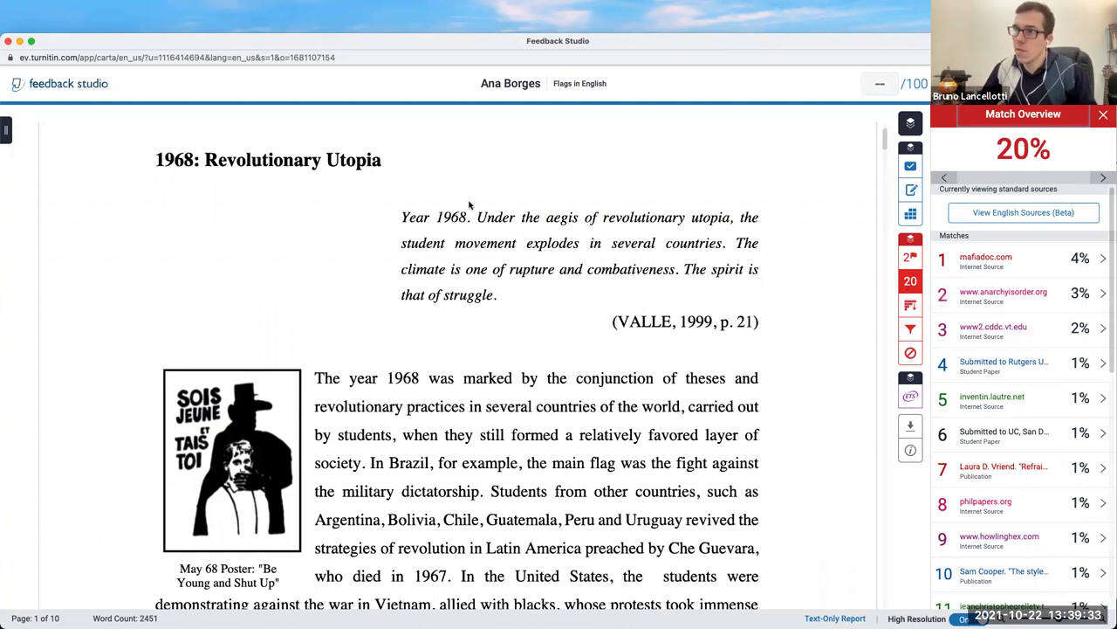
scroll(469, 204, "down", 10)
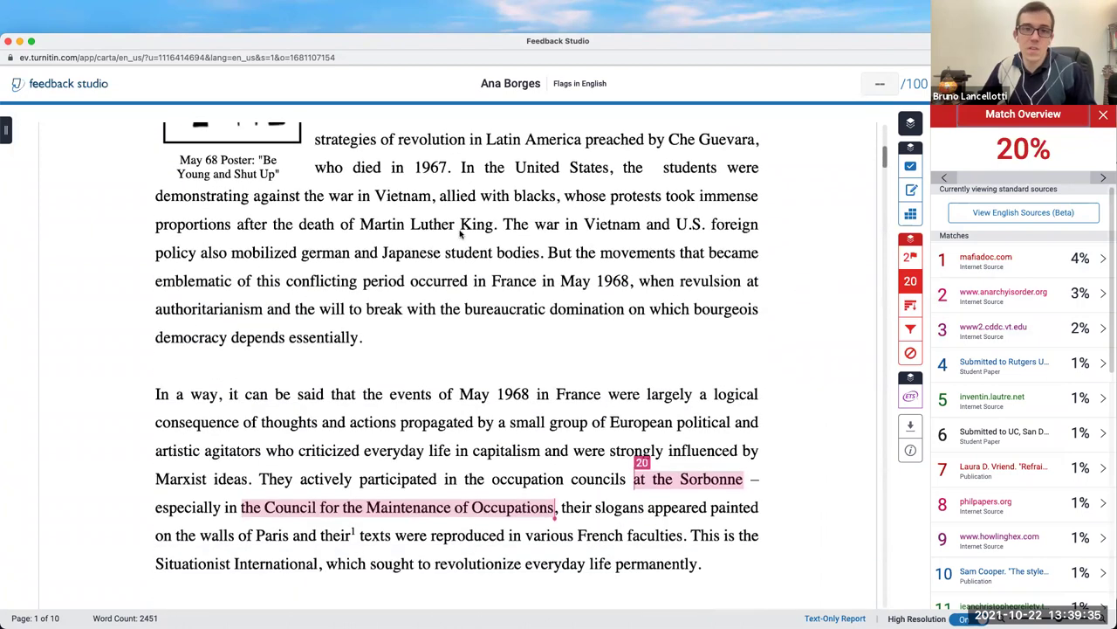
scroll(461, 232, "down", 1)
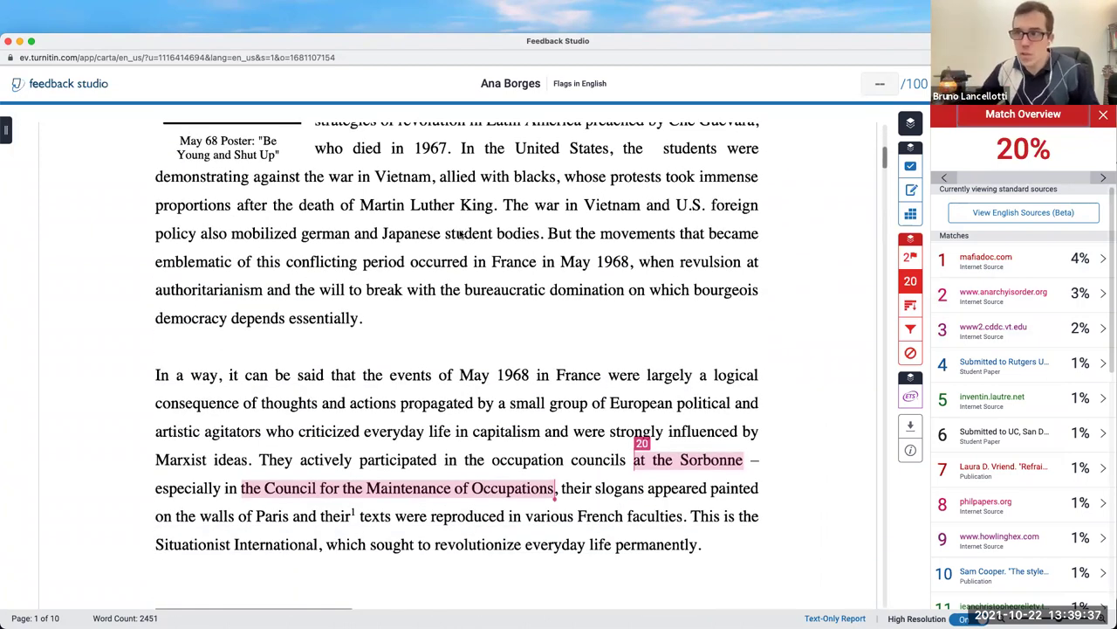
scroll(471, 244, "down", 4)
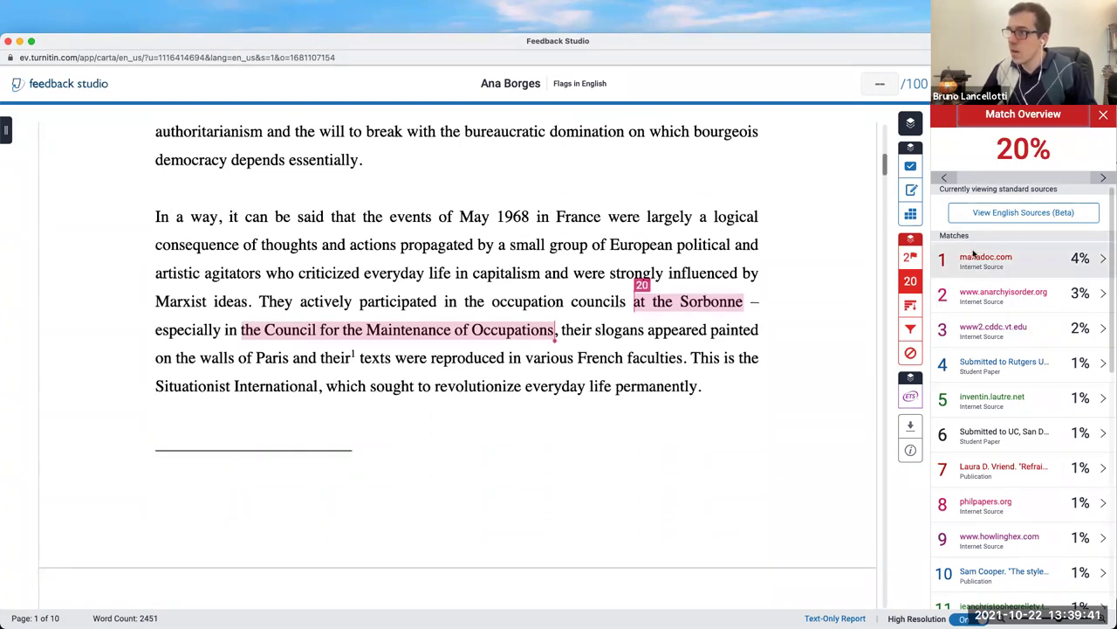
scroll(978, 253, "down", 2)
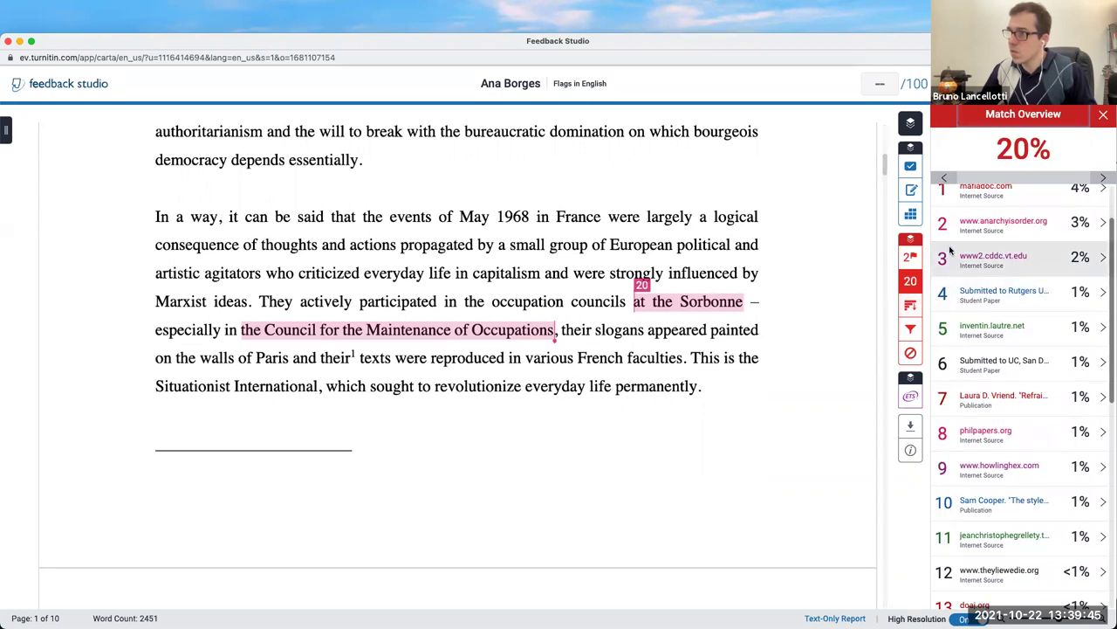
List every matching source in the All Sources panel
left_click(911, 306)
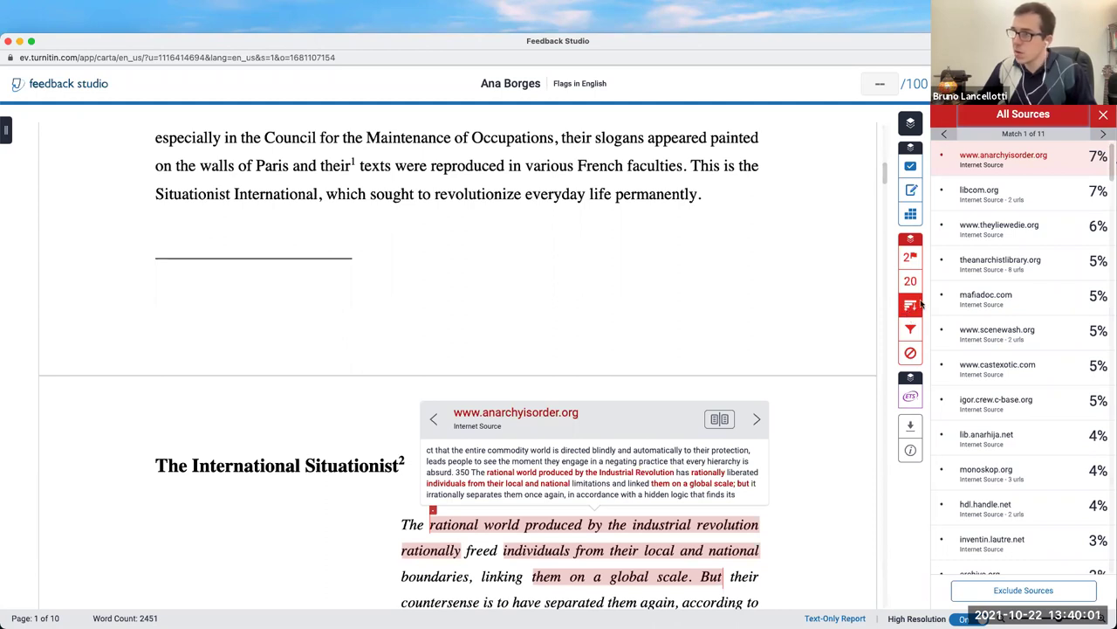
scroll(993, 194, "down", 5)
scroll(993, 199, "down", 6)
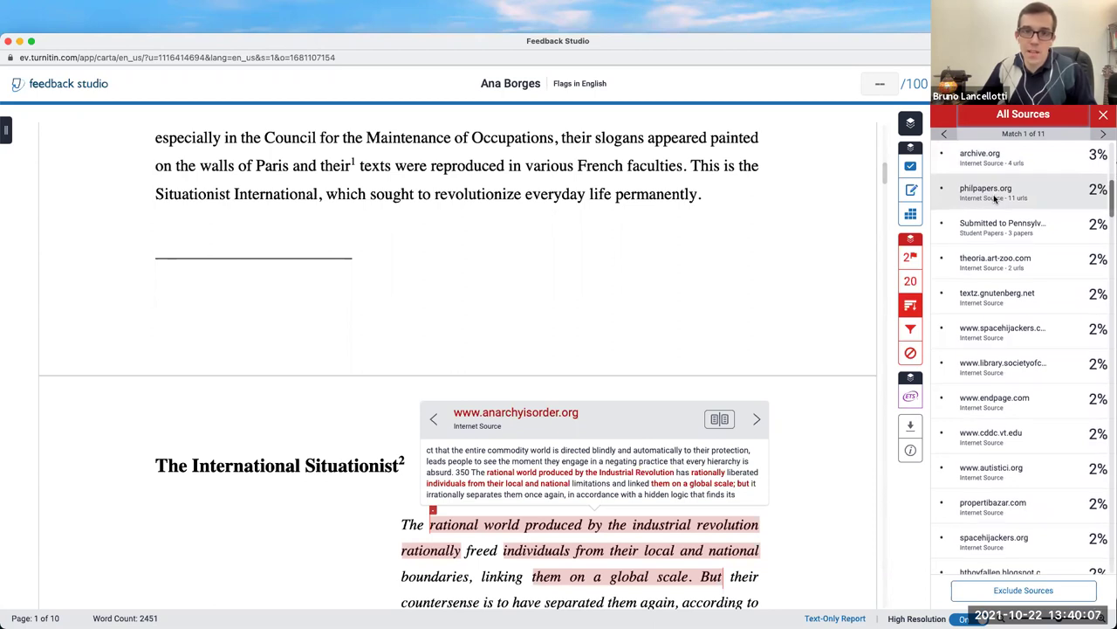
scroll(994, 199, "down", 2)
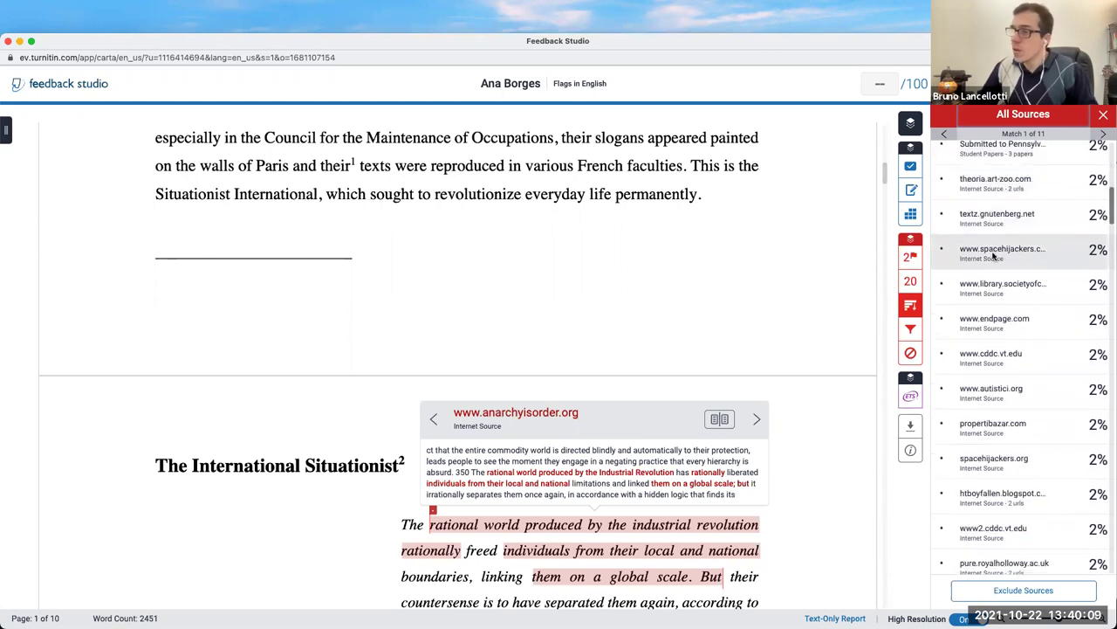
left_click(910, 280)
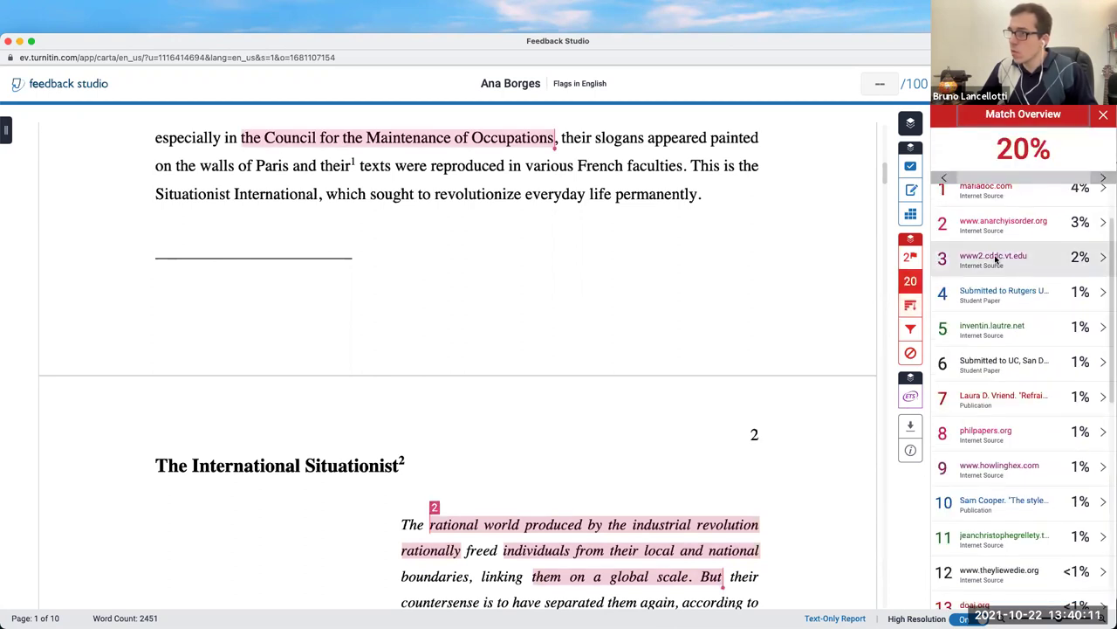
scroll(992, 254, "down", 3)
scroll(988, 256, "down", 10)
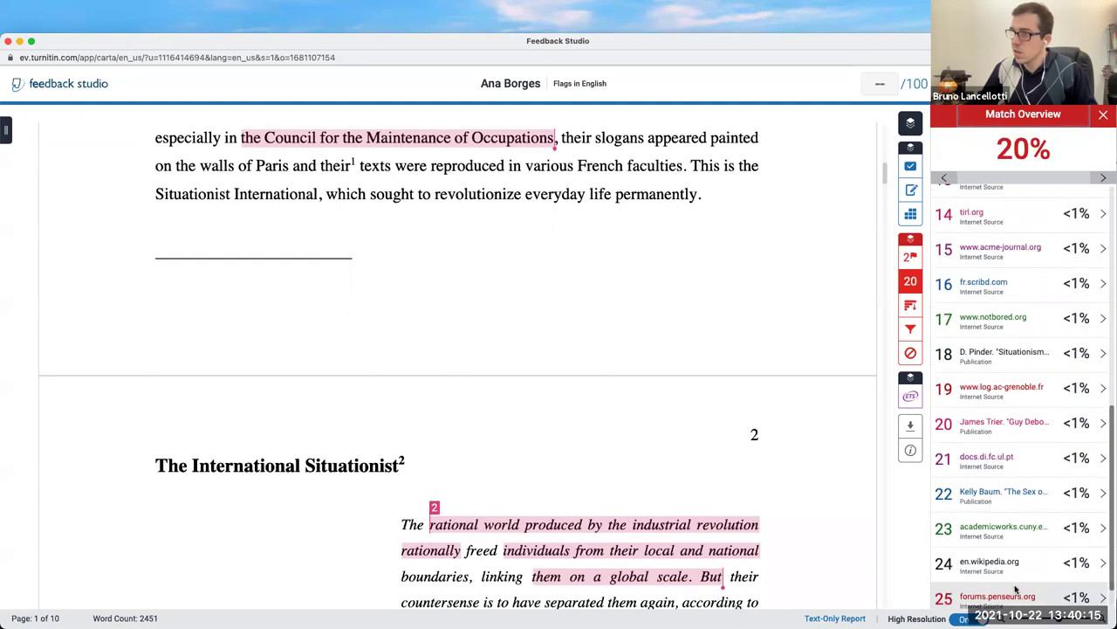
scroll(1012, 585, "up", 7)
scroll(1015, 581, "up", 7)
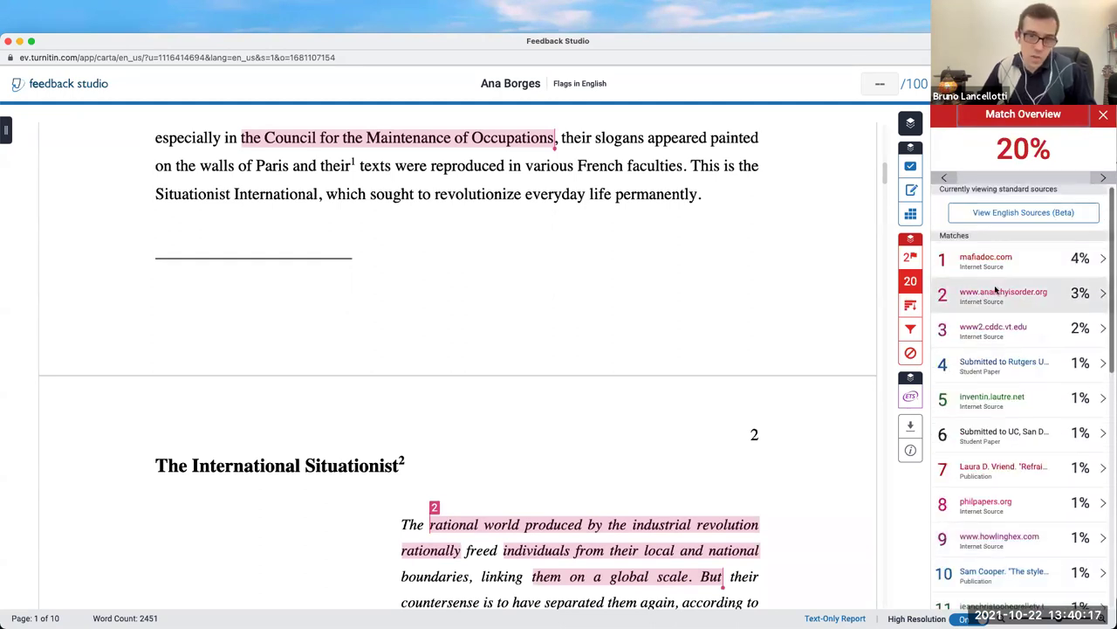